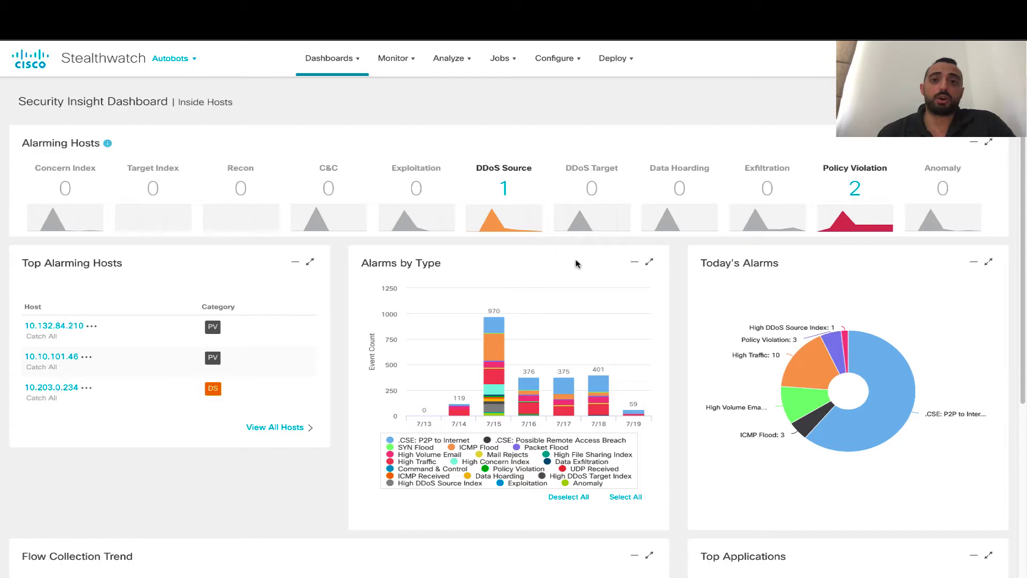
# Open the Host Report for 10.10.101.46 from Top Alarming Hosts on the Security Insight Dashboard
pyautogui.click(54, 357)
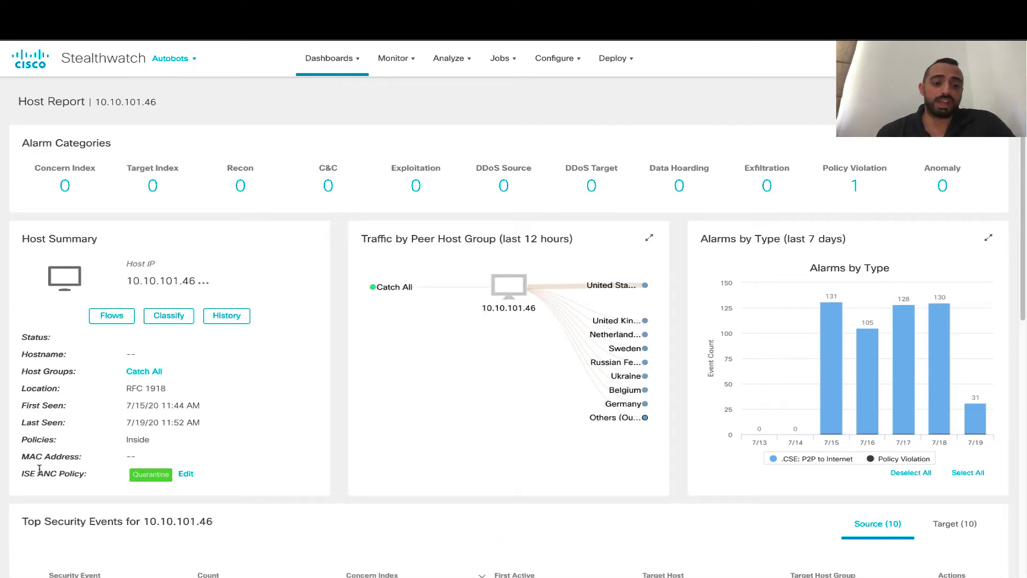
pyautogui.moveTo(22, 473); pyautogui.dragTo(89, 474)
pyautogui.click(90, 474)
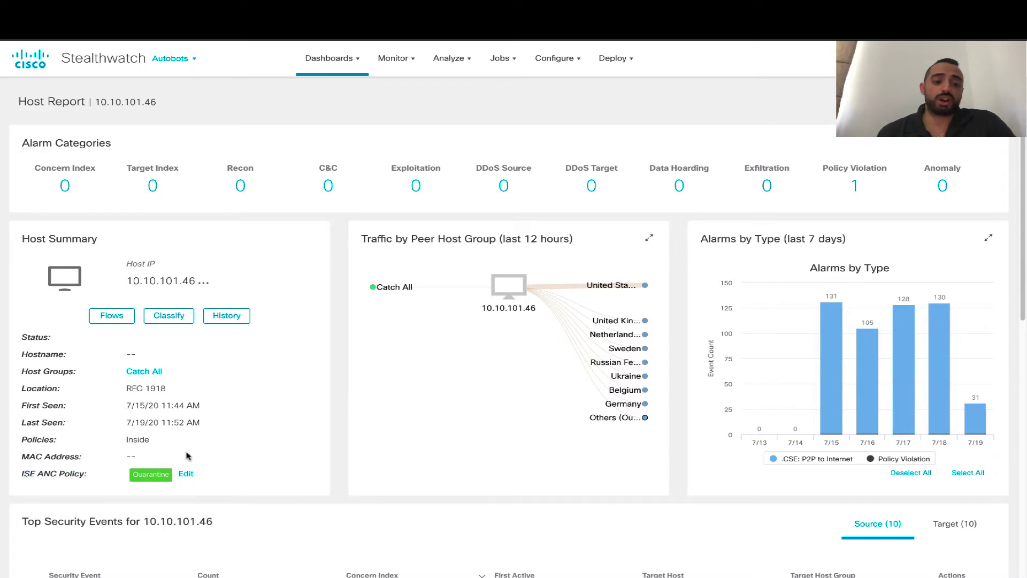
pyautogui.moveTo(149, 476)
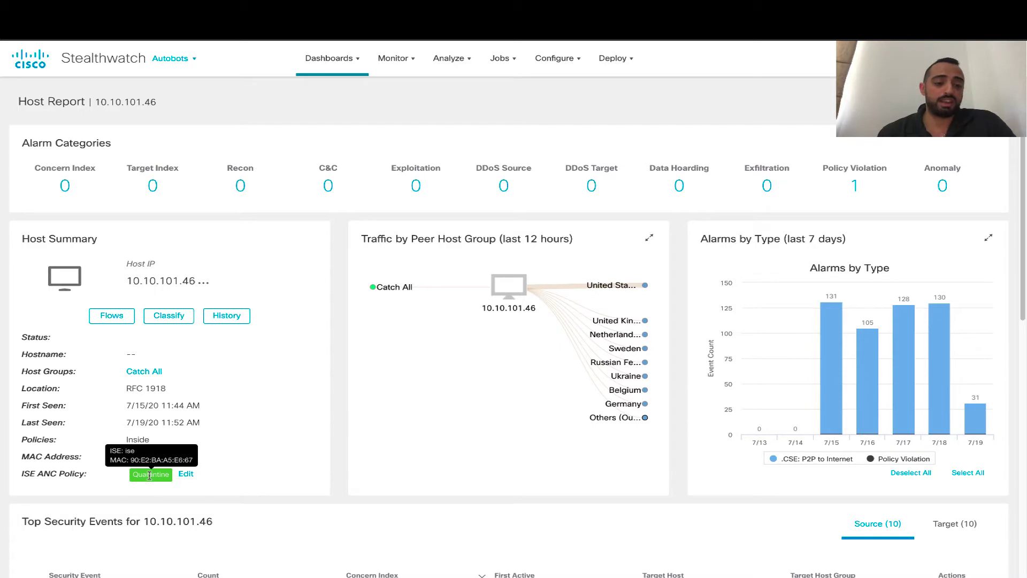
pyautogui.click(189, 475)
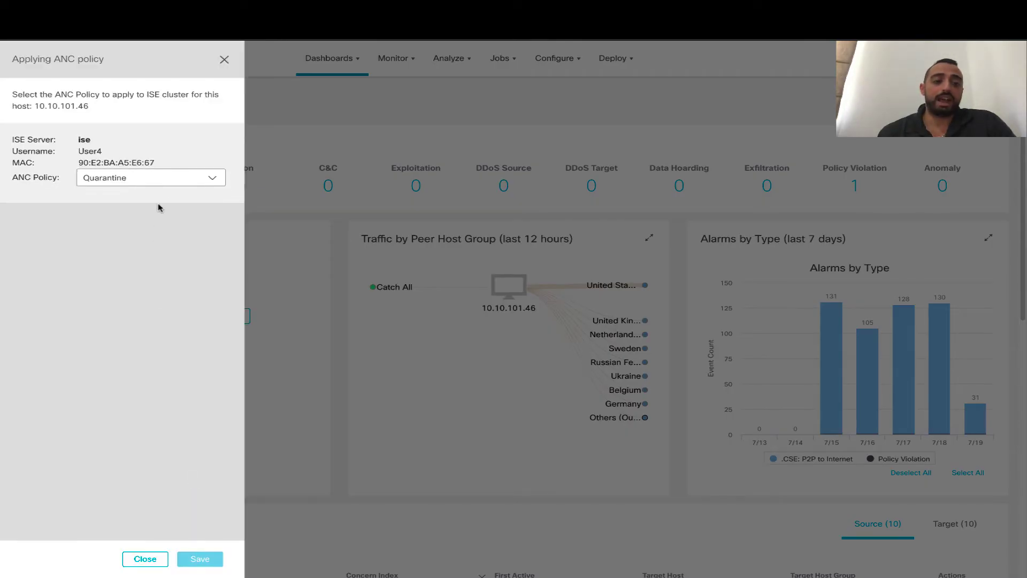
pyautogui.click(162, 182)
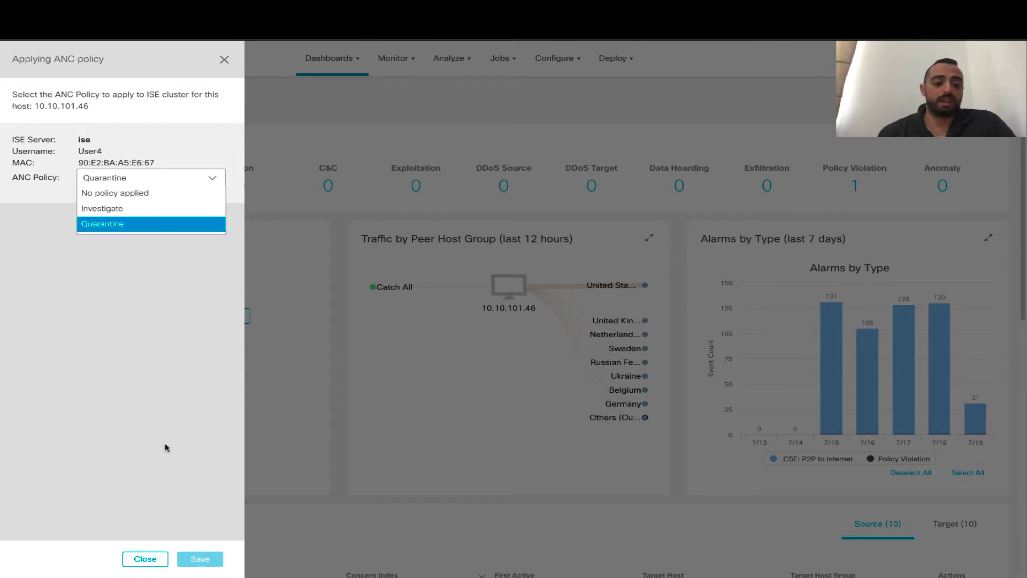
pyautogui.click(145, 559)
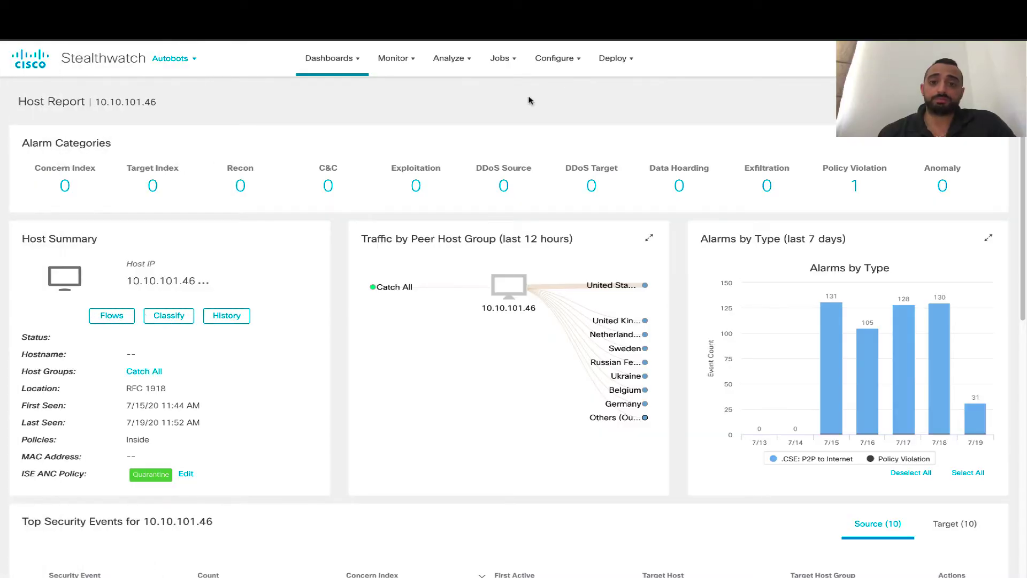
pyautogui.click(565, 69)
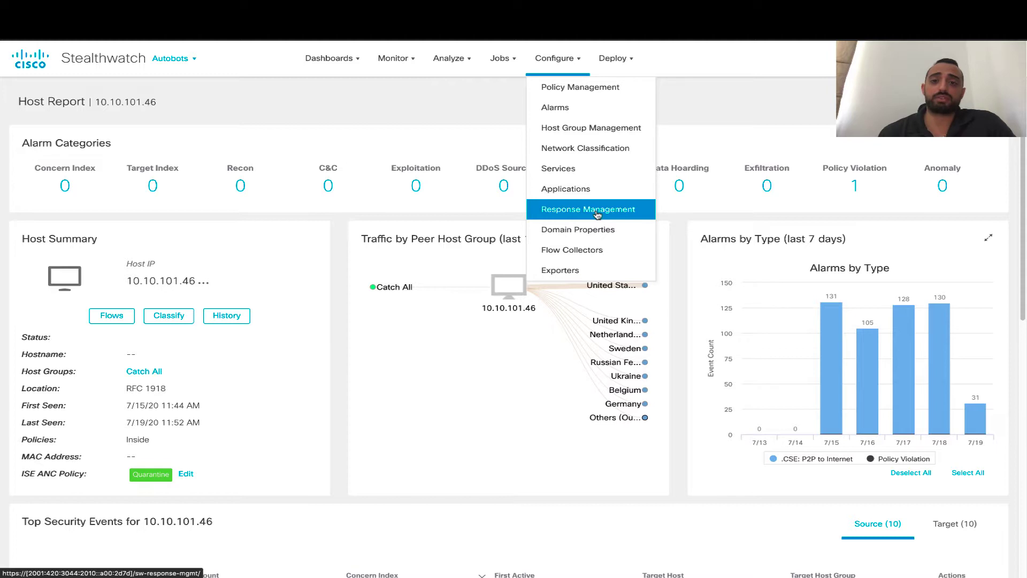
# Open Response Management and switch from its Rules list to the Actions list
pyautogui.click(573, 212)
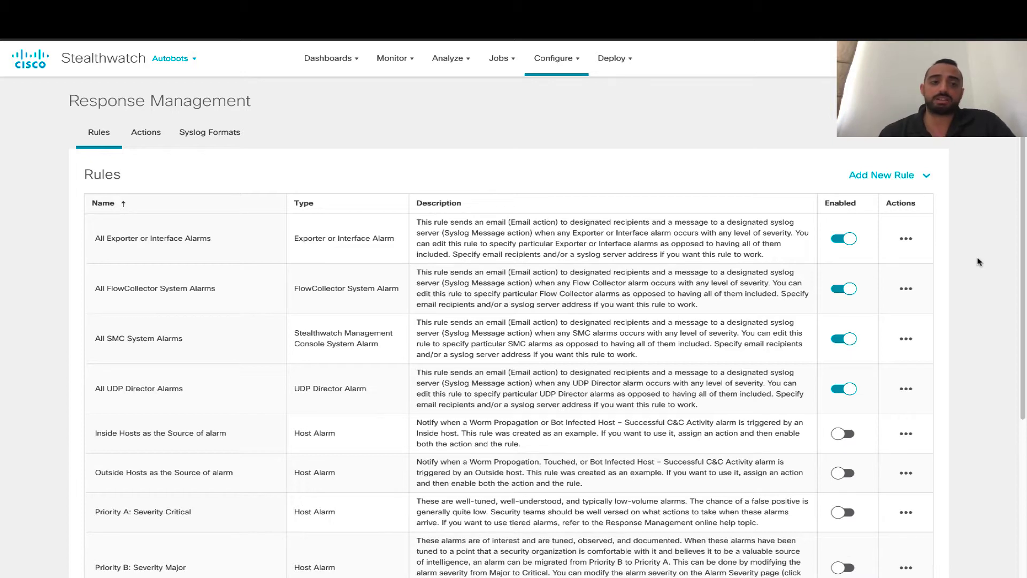
pyautogui.click(157, 141)
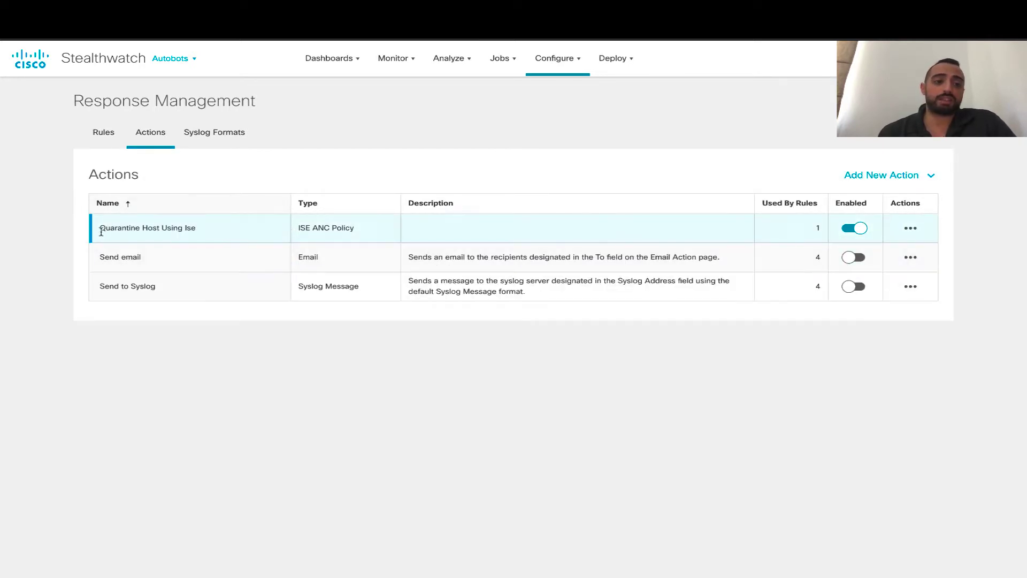
# Check the existing Quarantine Host Using Ise action, then start a new ISE ANC Policy action
pyautogui.moveTo(99, 228); pyautogui.dragTo(221, 230)
pyautogui.click(221, 229)
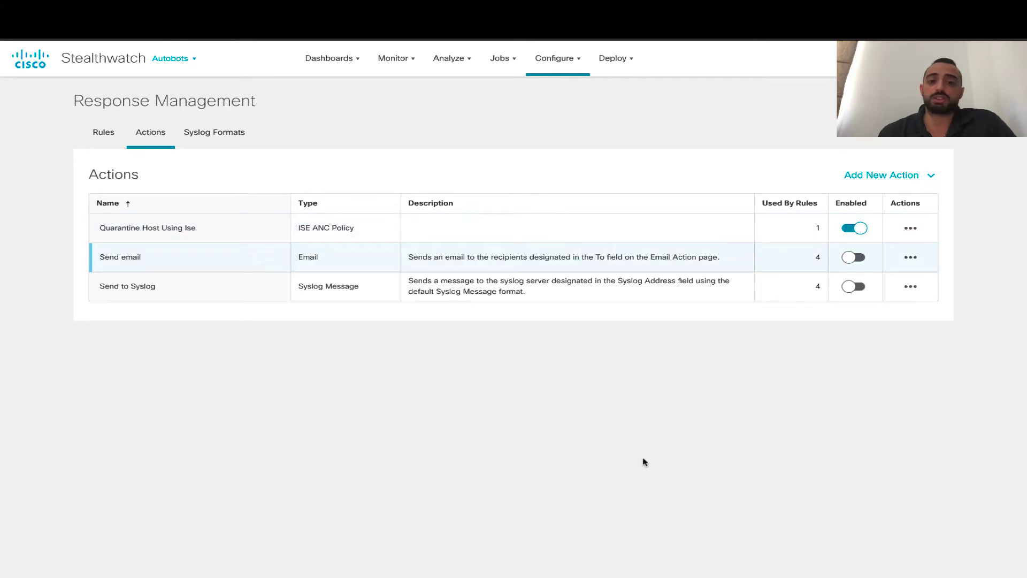
pyautogui.click(900, 182)
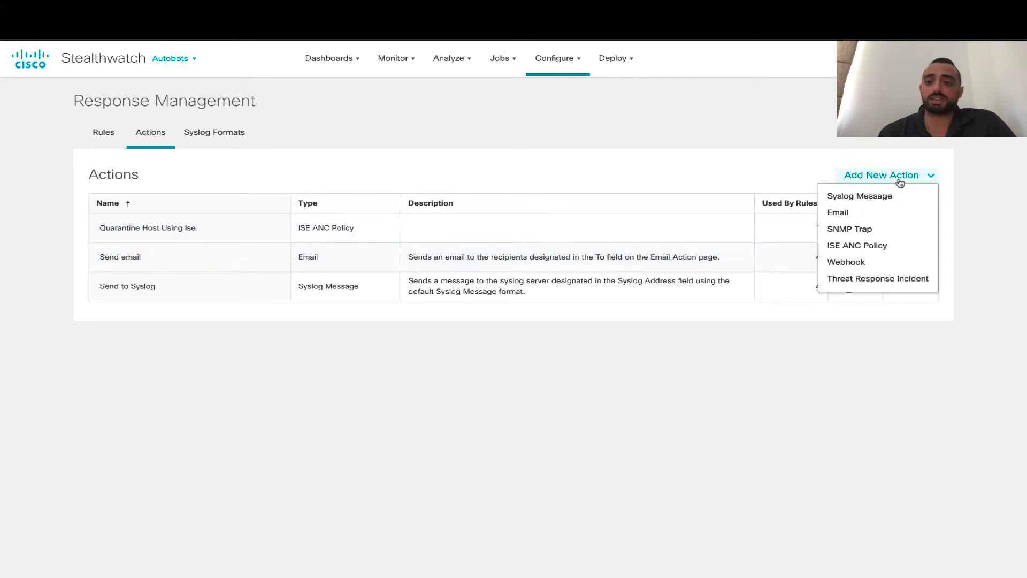
pyautogui.click(861, 247)
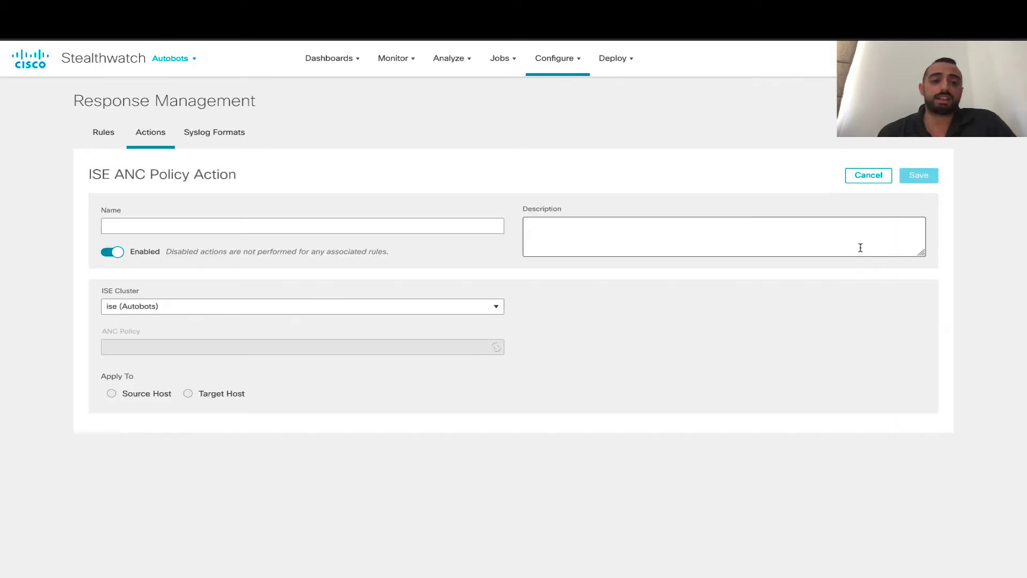
# Name the new action 'Investigate Host using ISE'
pyautogui.click(168, 231)
pyautogui.write('Inve')
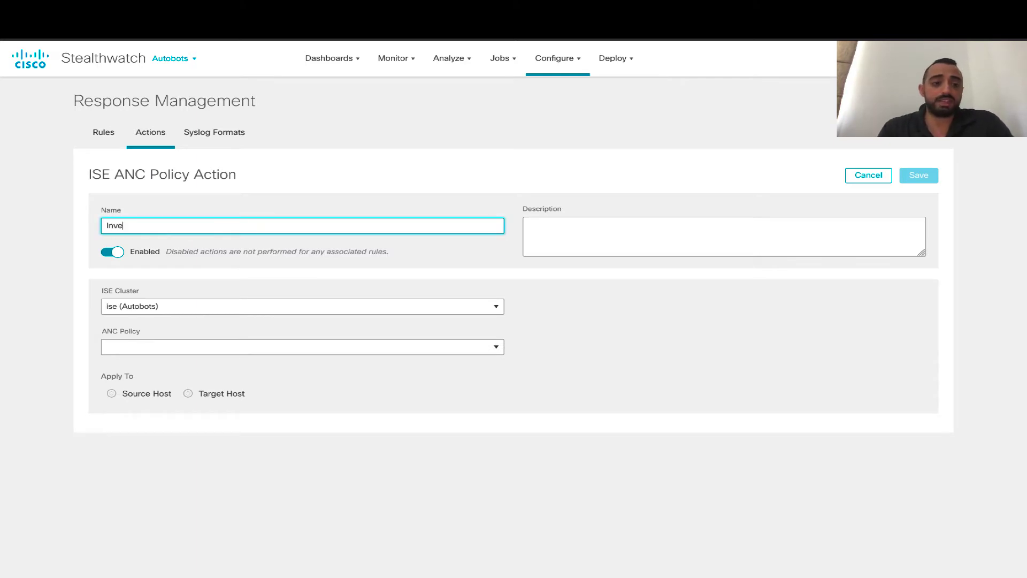
pyautogui.write('stigate Host')
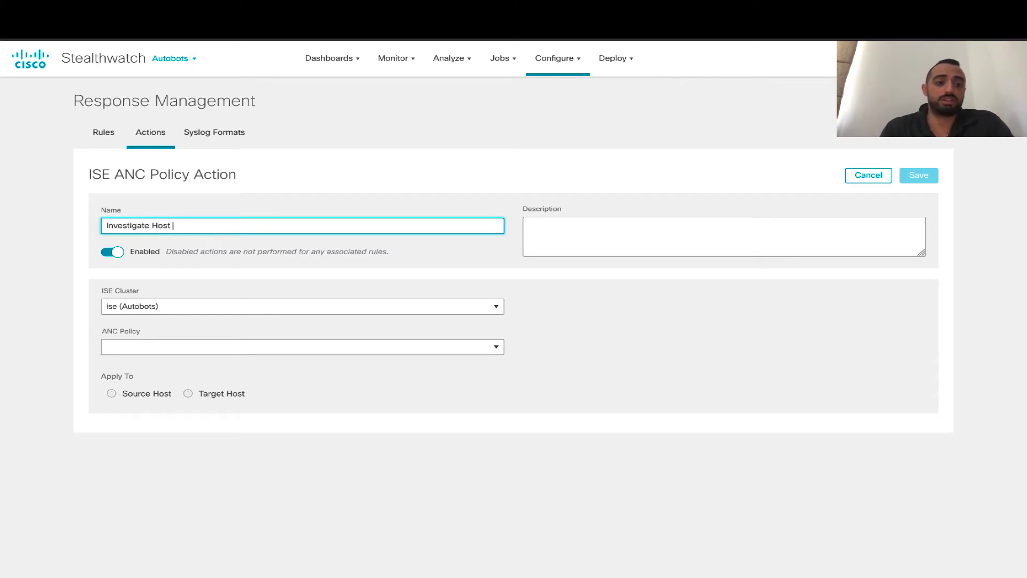
pyautogui.write(' using Is')
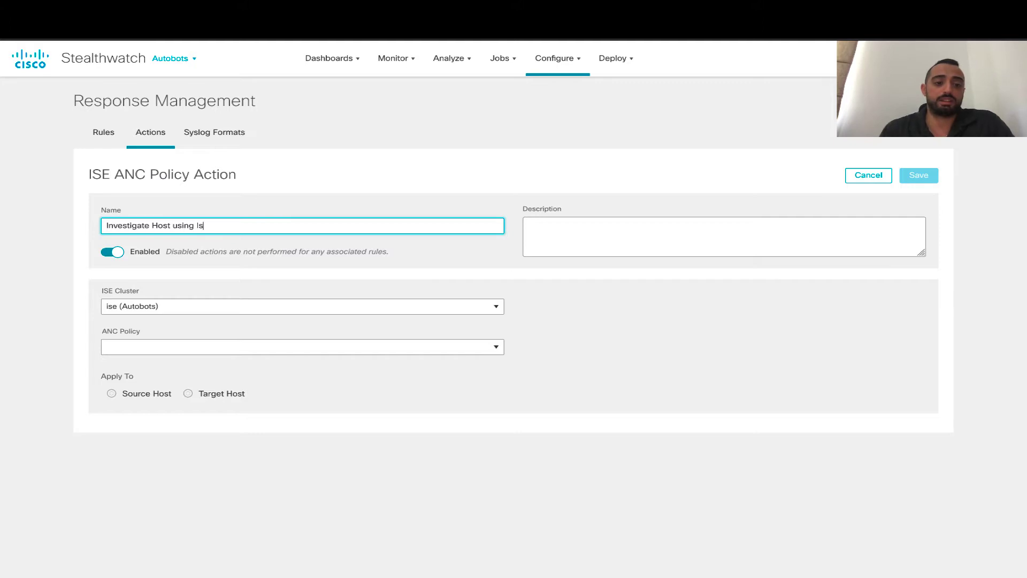
pyautogui.write('e')
pyautogui.press('BackSpace')
pyautogui.press('BackSpace')
pyautogui.write('SE')
pyautogui.click(714, 319)
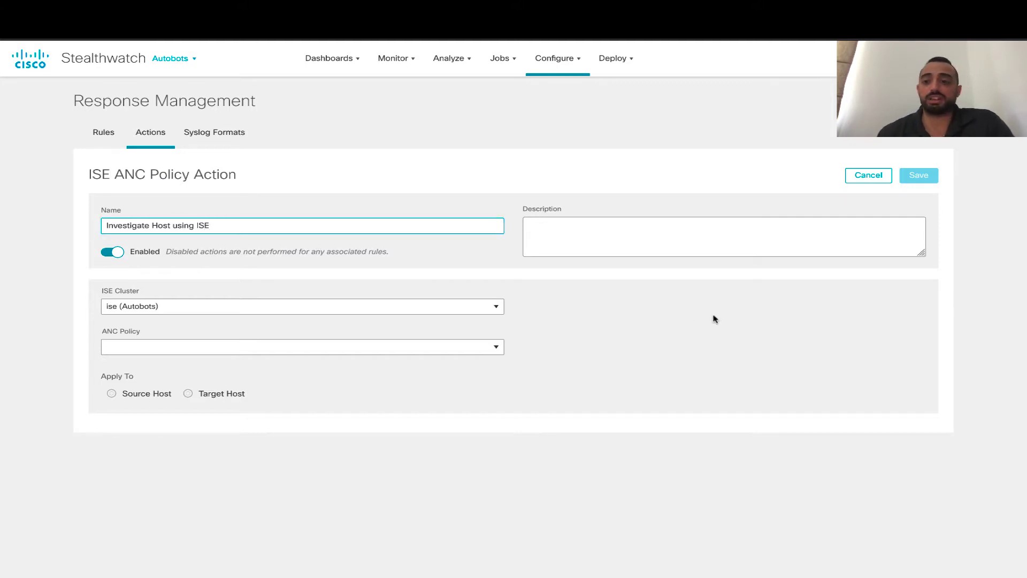
pyautogui.click(548, 229)
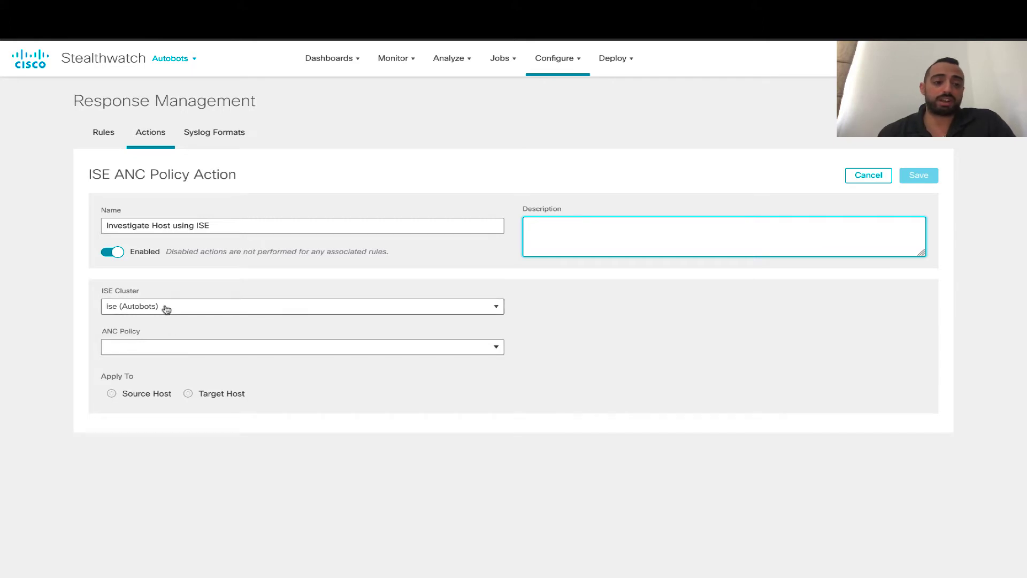
# Set cluster ise (Autobots), ANC policy Investigate, target Source Host, and save the action
pyautogui.click(140, 306)
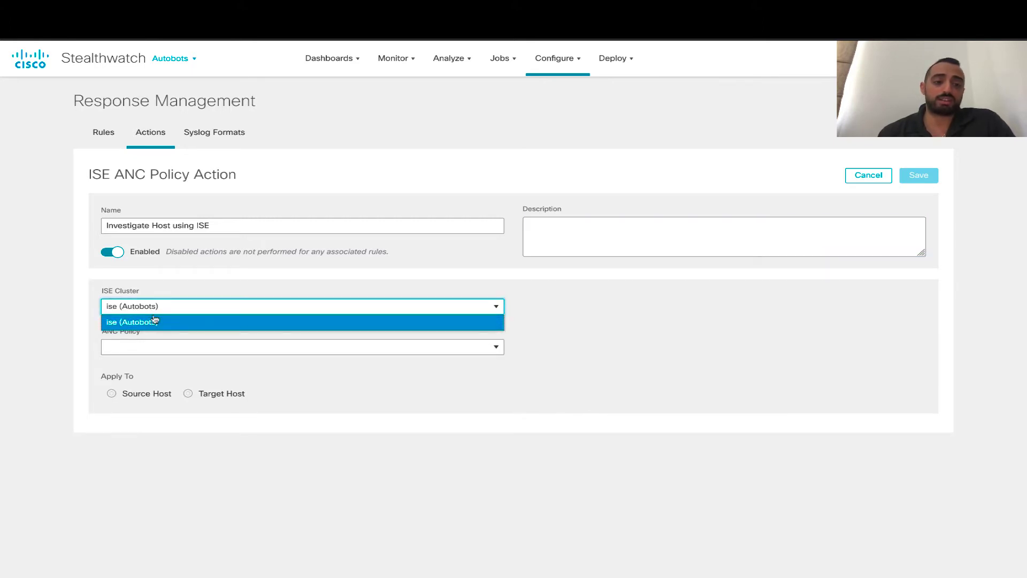
pyautogui.click(176, 324)
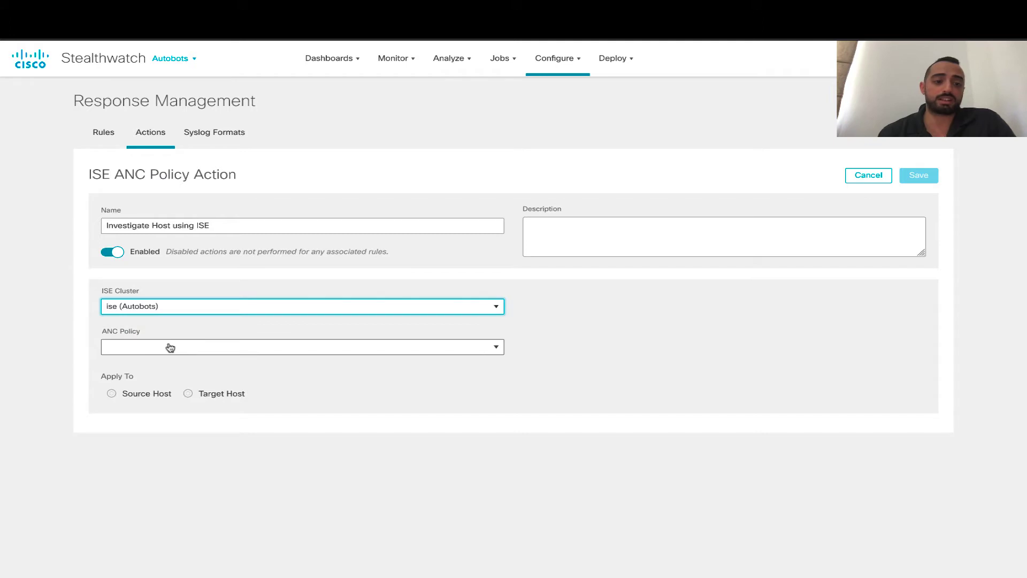
pyautogui.click(170, 347)
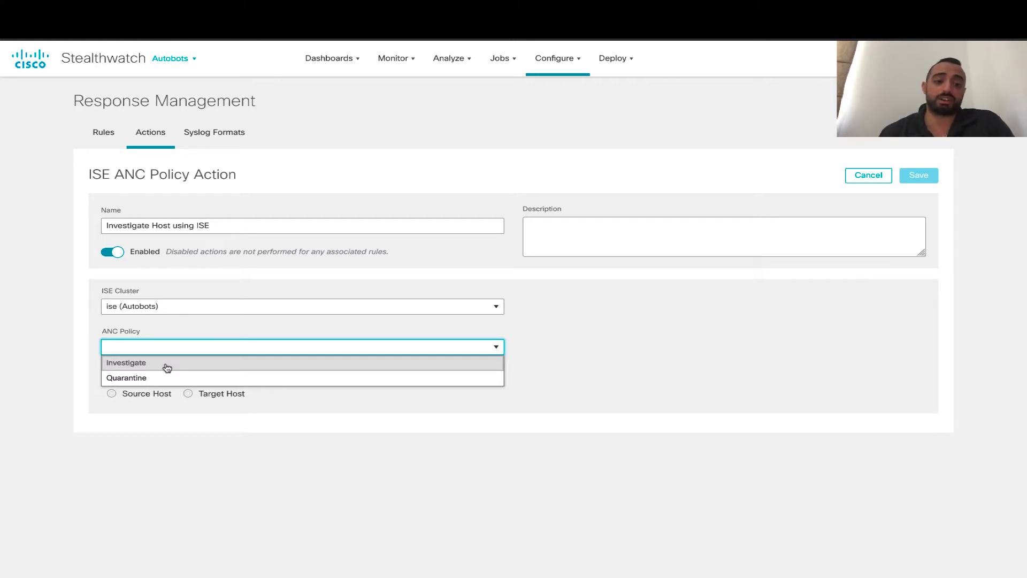
pyautogui.click(167, 368)
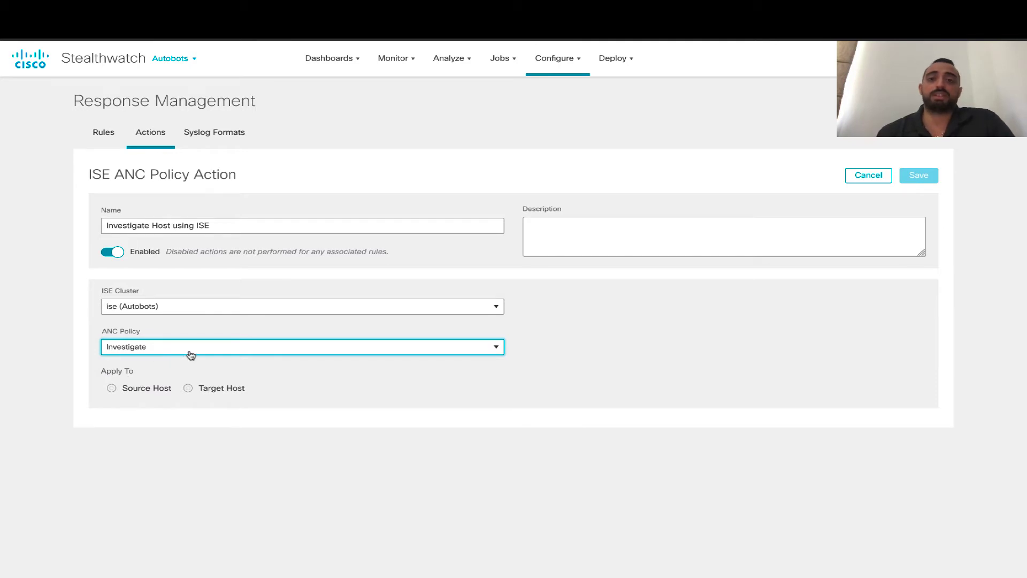
pyautogui.click(111, 390)
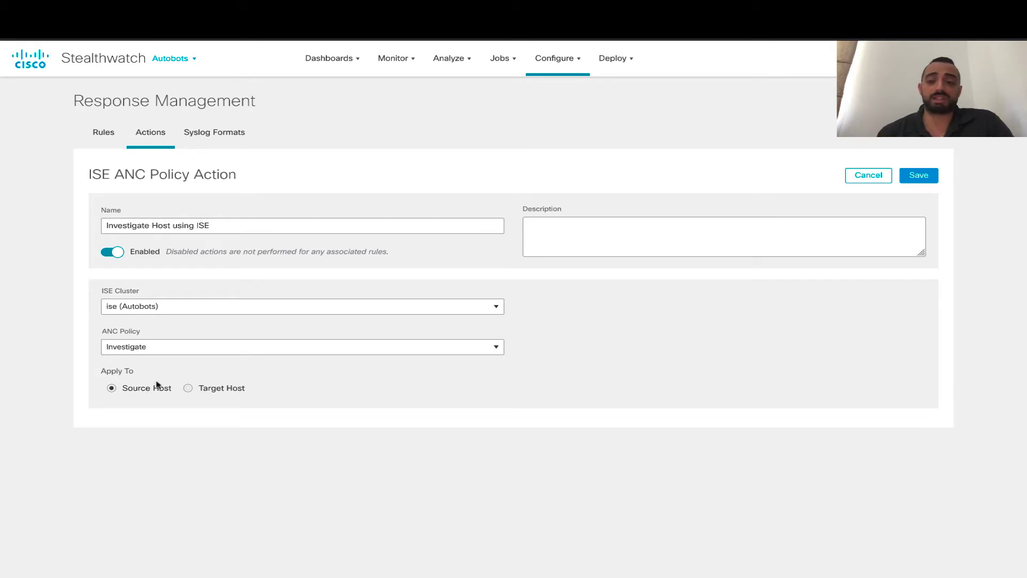
pyautogui.click(925, 182)
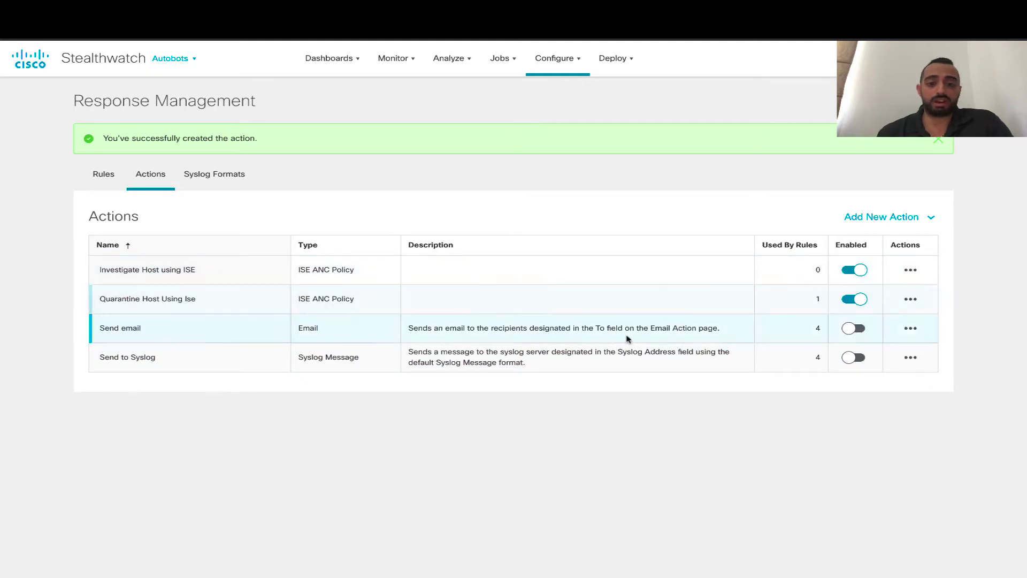
pyautogui.click(910, 299)
pyautogui.click(882, 321)
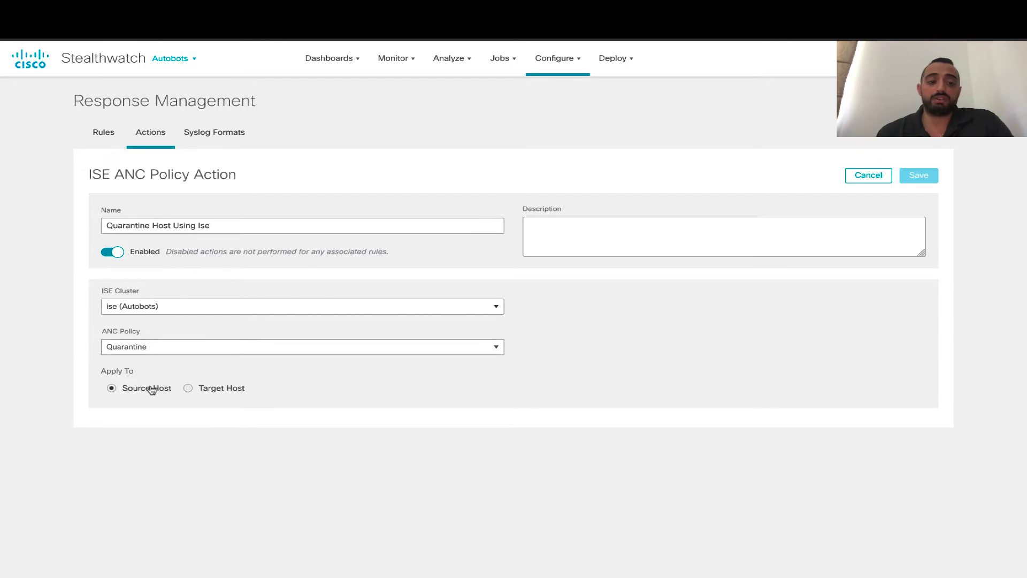
pyautogui.click(876, 170)
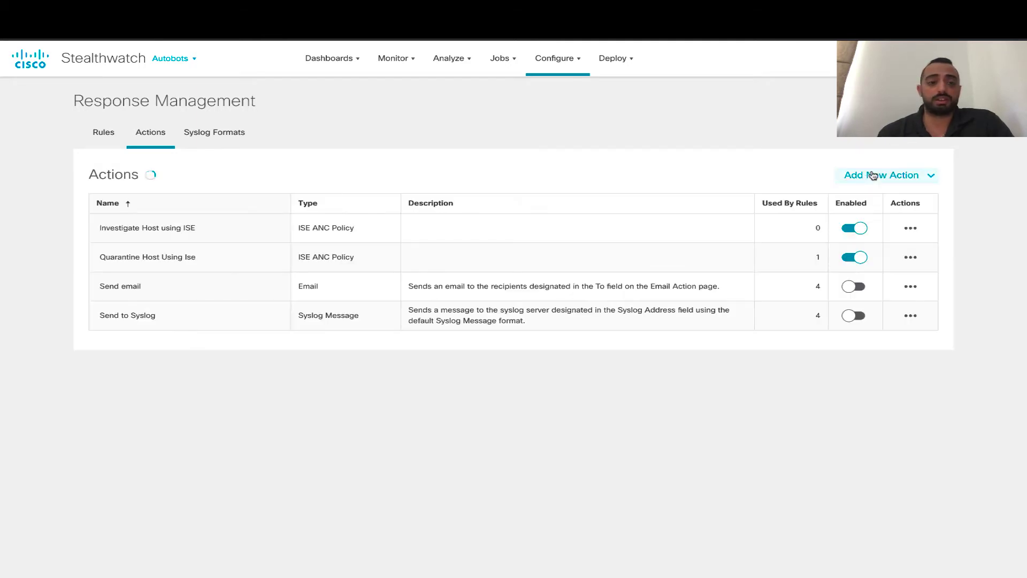
pyautogui.click(103, 134)
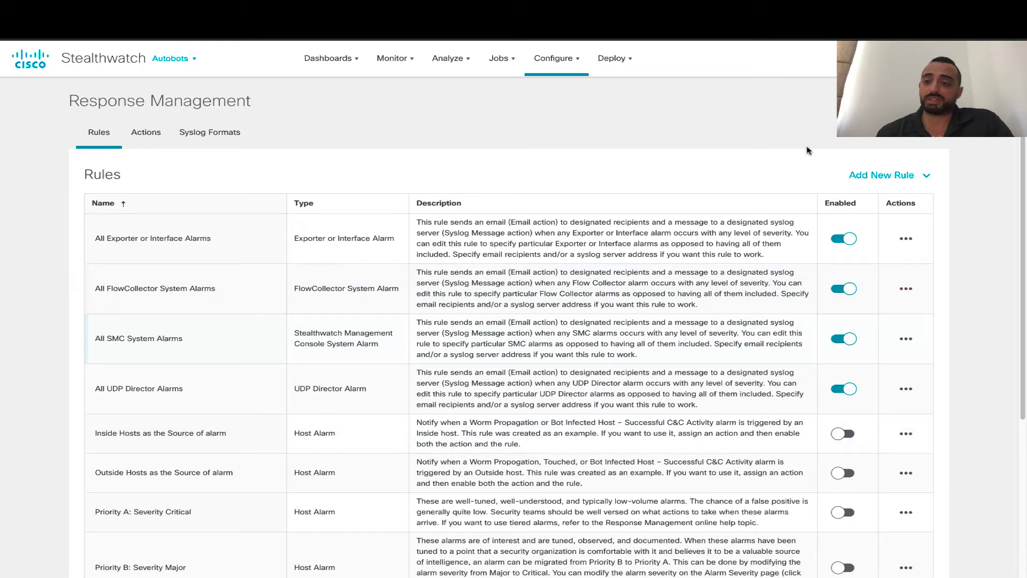
# Start a Host Alarm rule named 'Intiate Investigation for Host using ISE', keeping the ANY operator
pyautogui.click(862, 180)
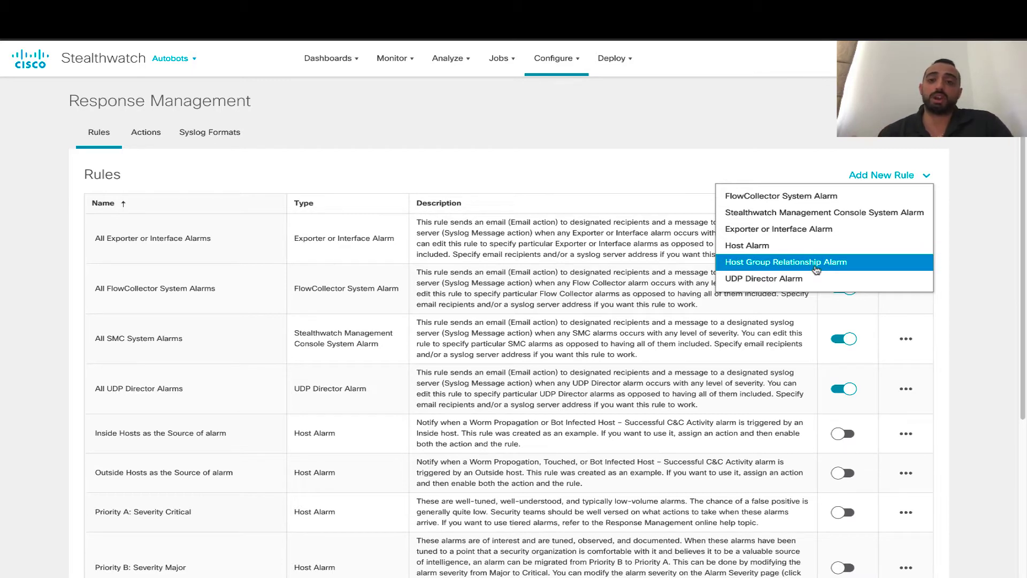
pyautogui.click(782, 251)
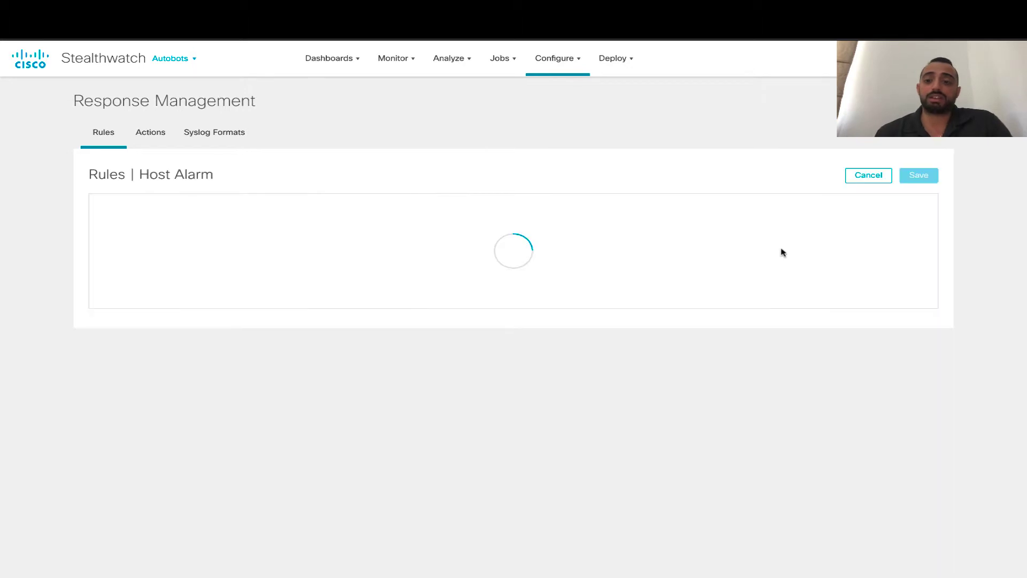
pyautogui.click(268, 227)
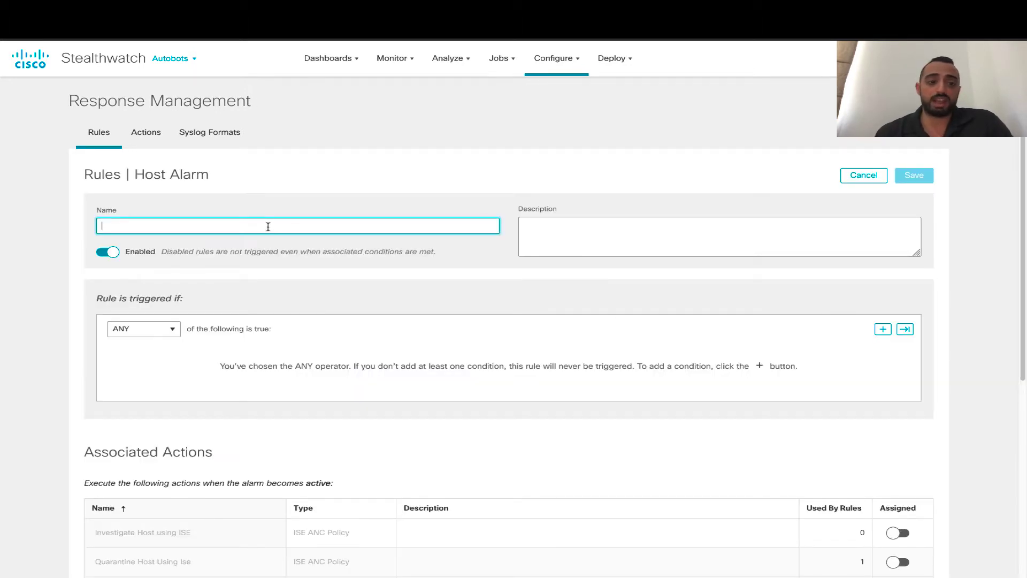
pyautogui.write('In')
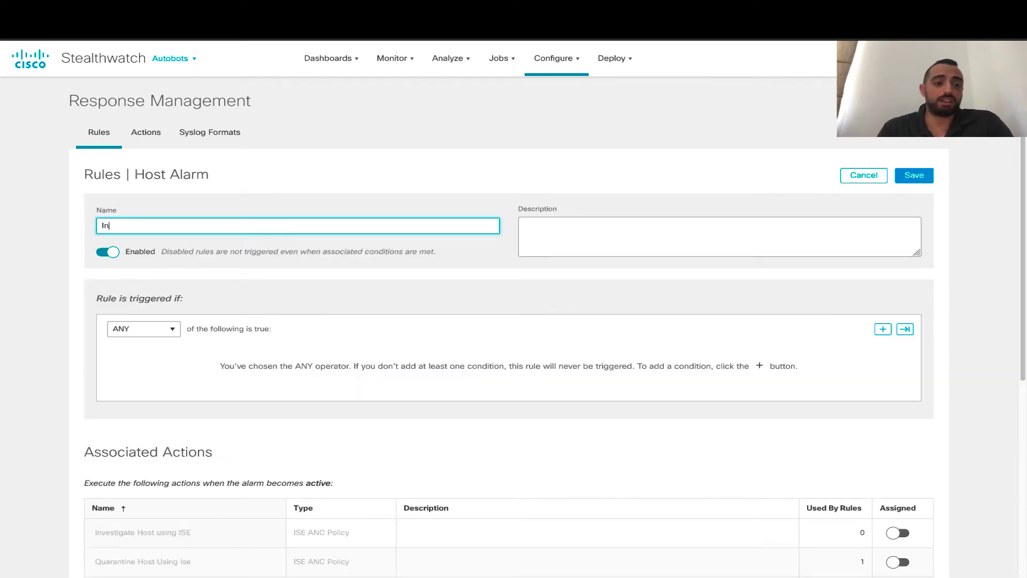
pyautogui.write('tiate Invest')
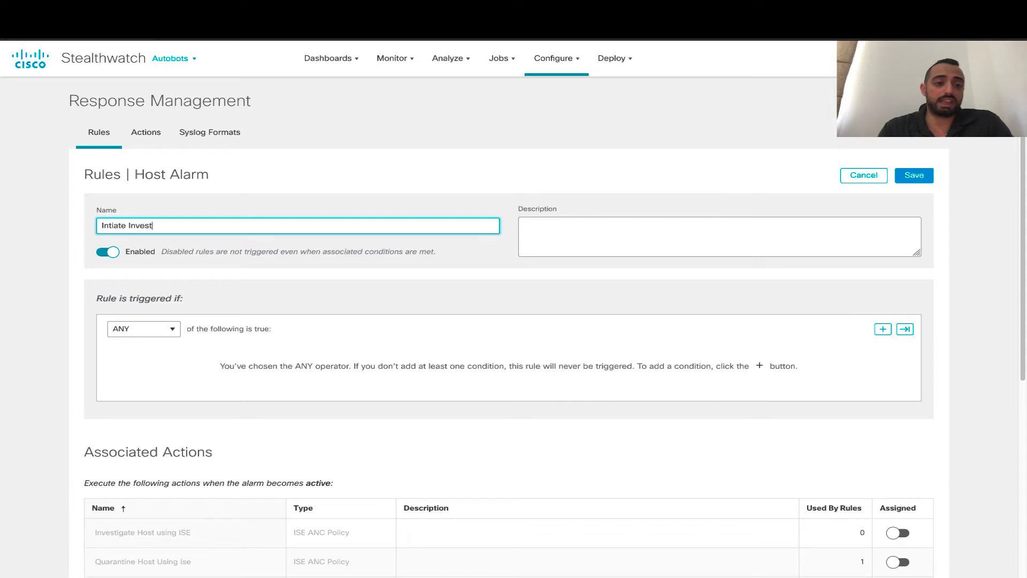
pyautogui.write('igation for Host ')
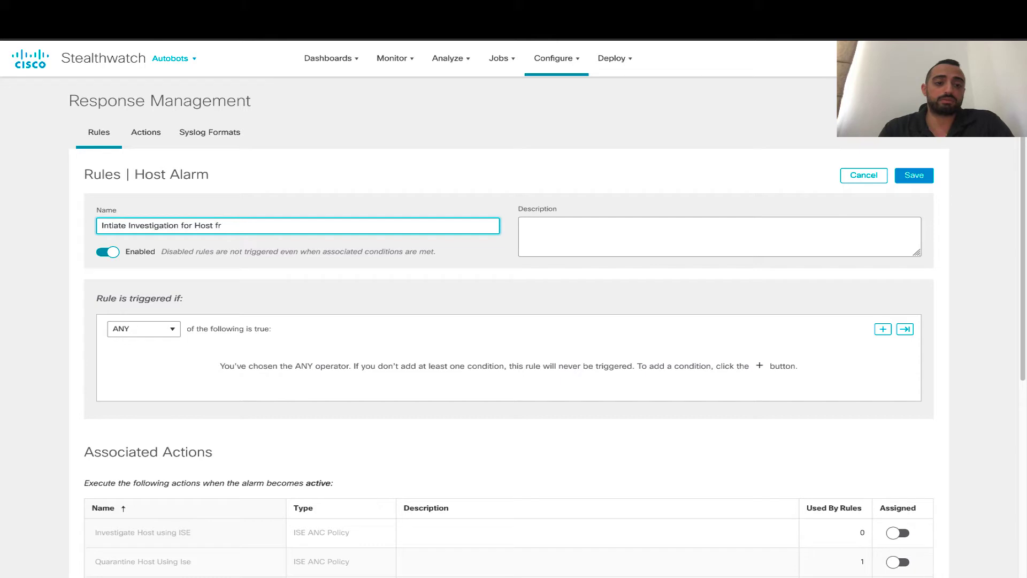
pyautogui.write('using IS')
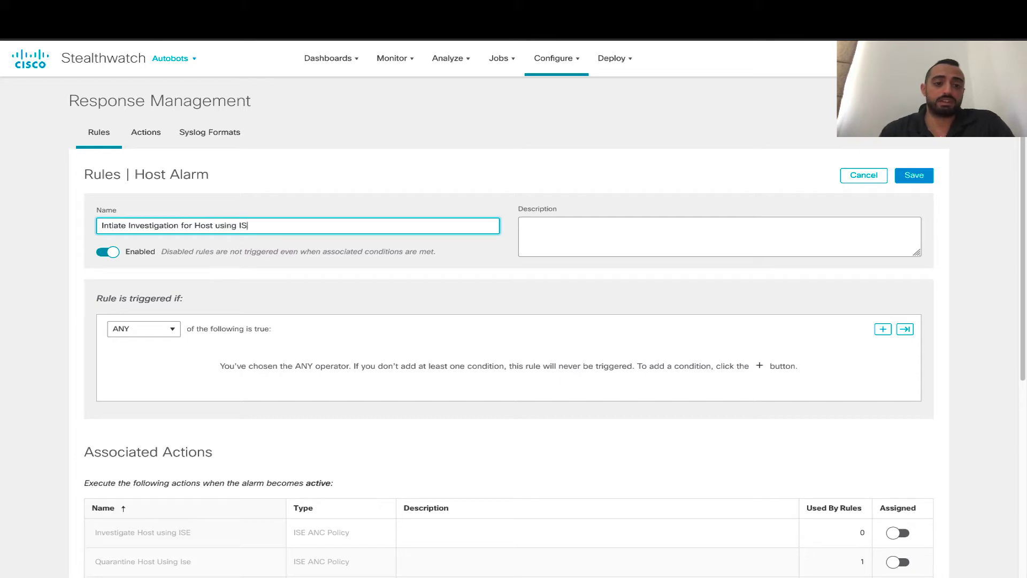
pyautogui.write('E')
pyautogui.click(200, 299)
pyautogui.scroll(-1, 208, 339)
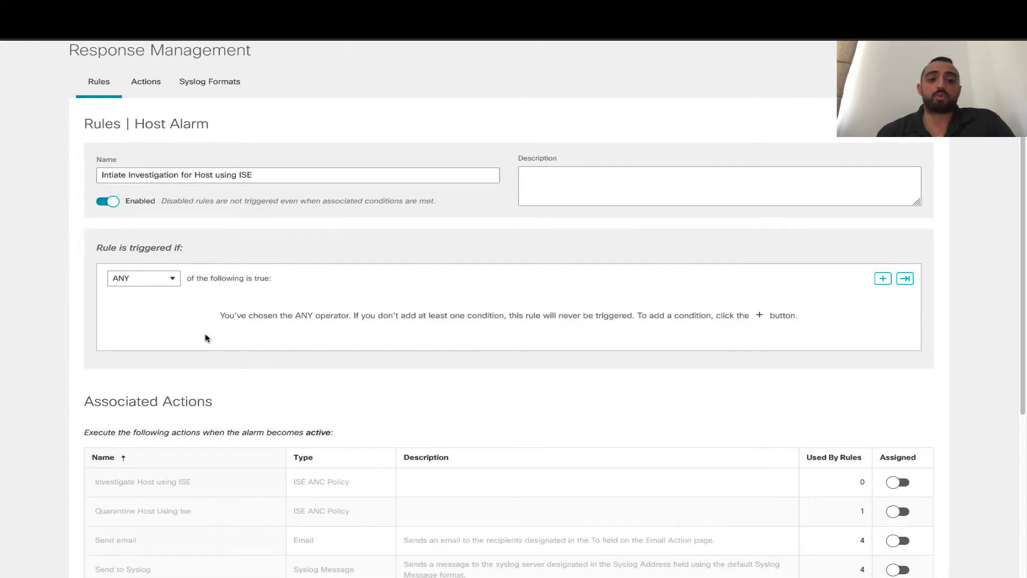
pyautogui.click(166, 279)
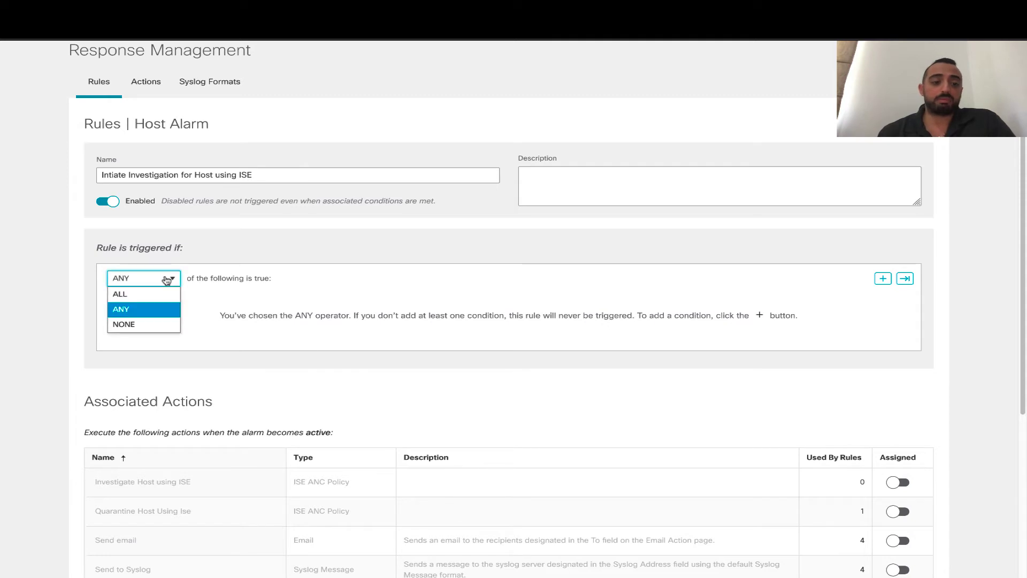
pyautogui.click(166, 280)
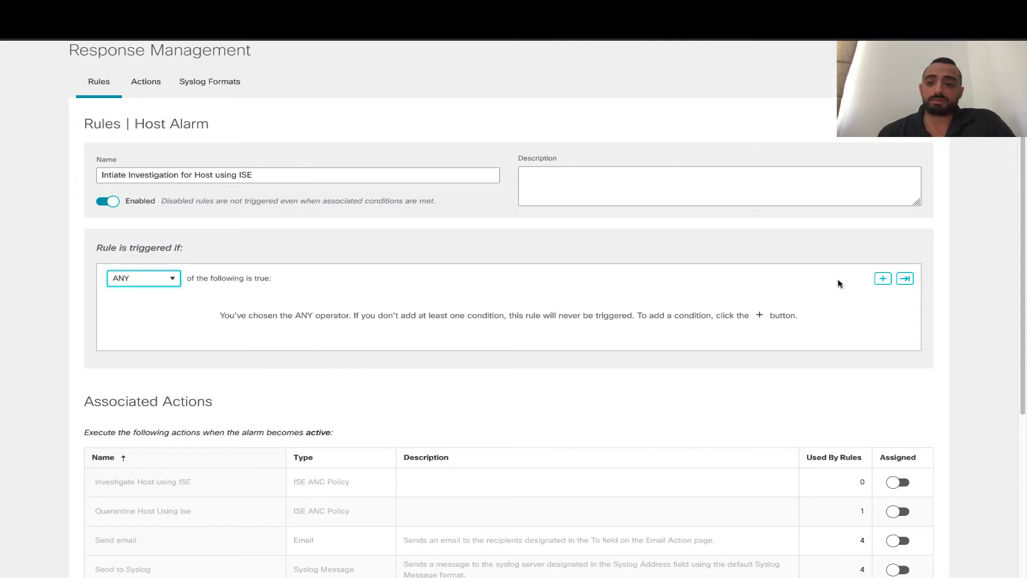
# Add a condition: Host Group of Source Host is Inside Hosts
pyautogui.click(882, 278)
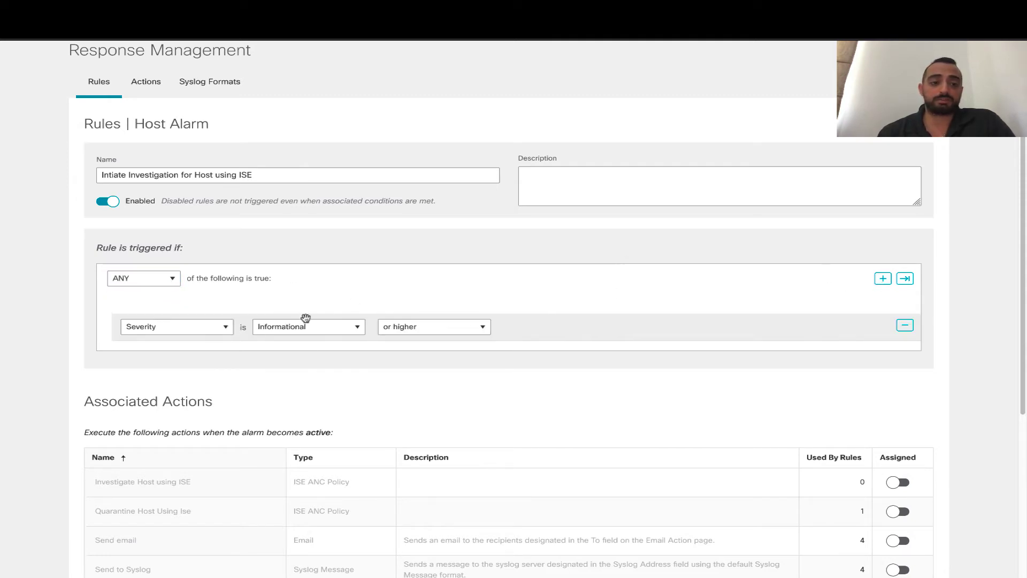
pyautogui.click(220, 328)
pyautogui.click(203, 402)
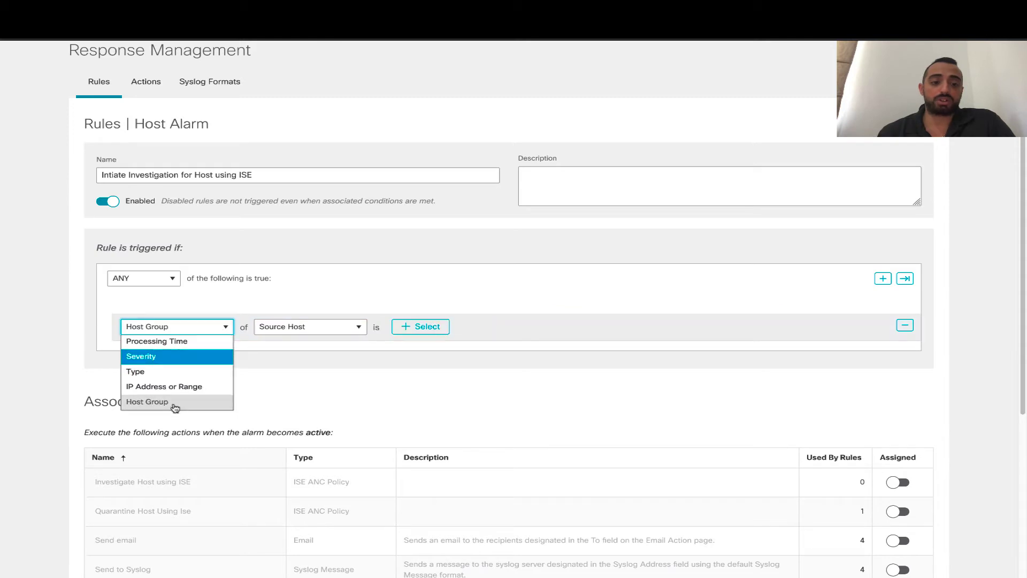
pyautogui.click(416, 329)
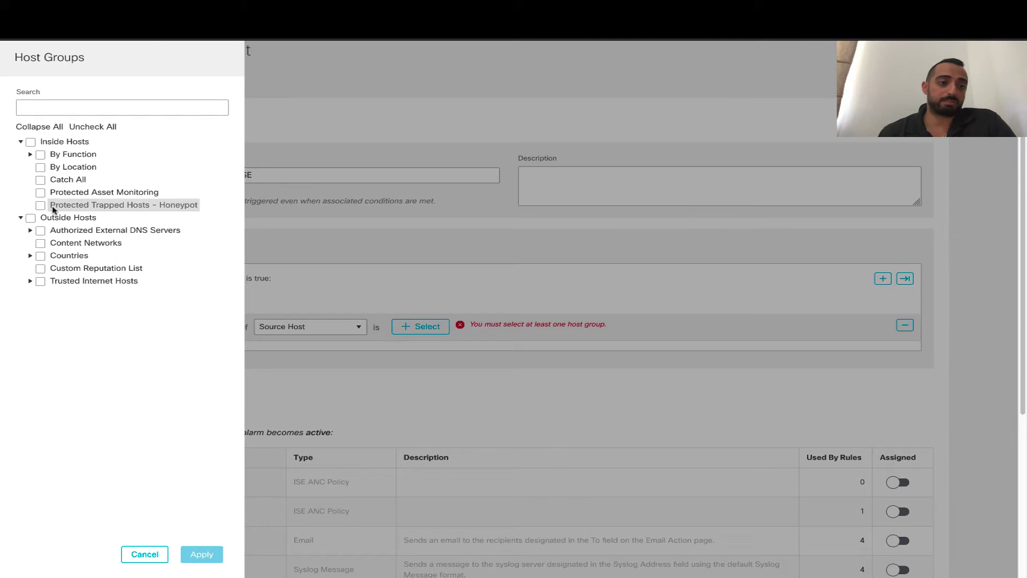
pyautogui.click(31, 144)
pyautogui.click(199, 557)
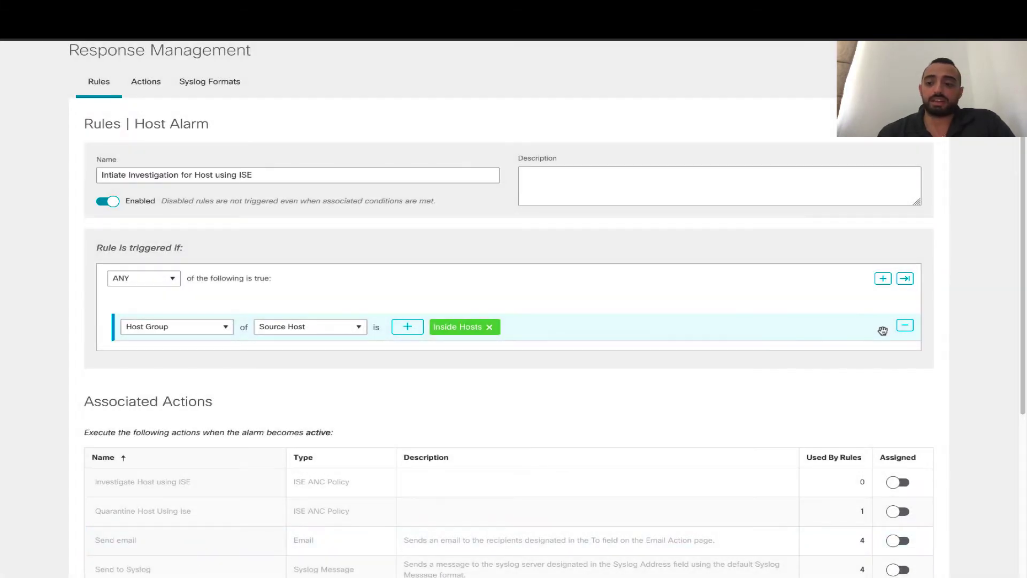
# Add a second condition: alarm Type is .CSE: Custom Reputation List
pyautogui.click(882, 278)
pyautogui.click(219, 364)
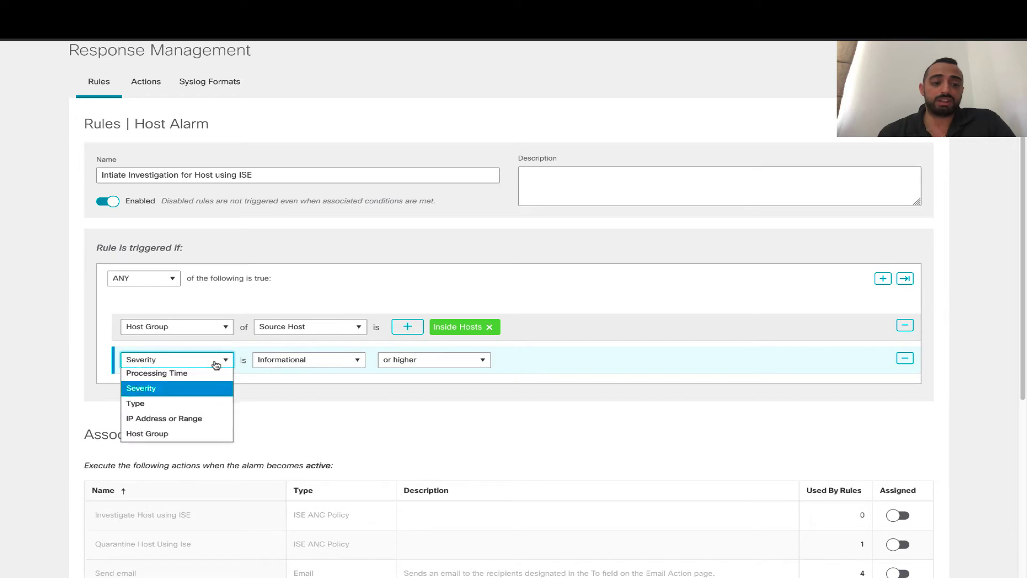
pyautogui.click(200, 411)
pyautogui.click(342, 360)
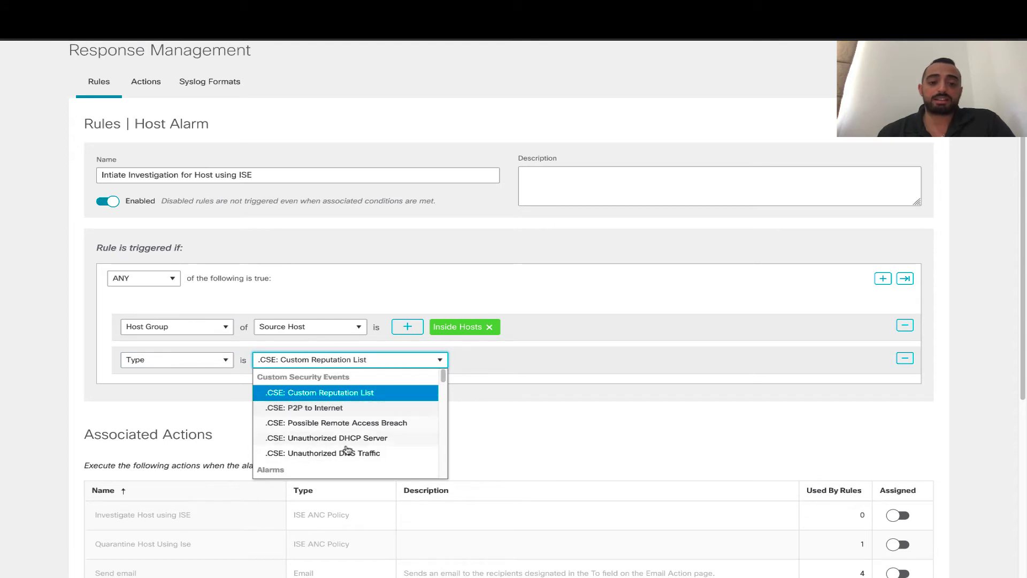
pyautogui.click(324, 397)
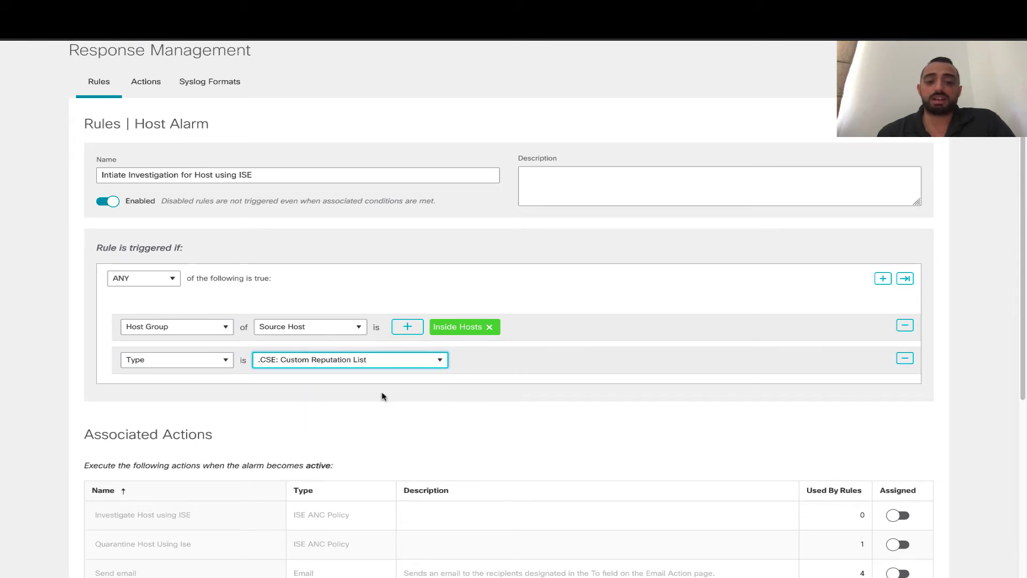
pyautogui.scroll(-1, 485, 413)
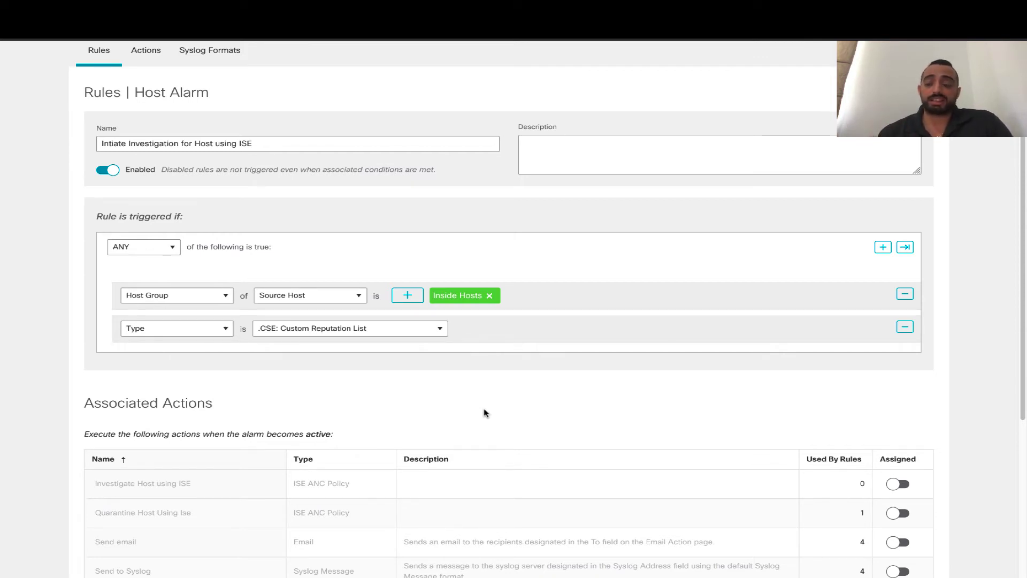
# Assign the Investigate Host using ISE action to run when the alarm becomes active
pyautogui.scroll(-5, 484, 412)
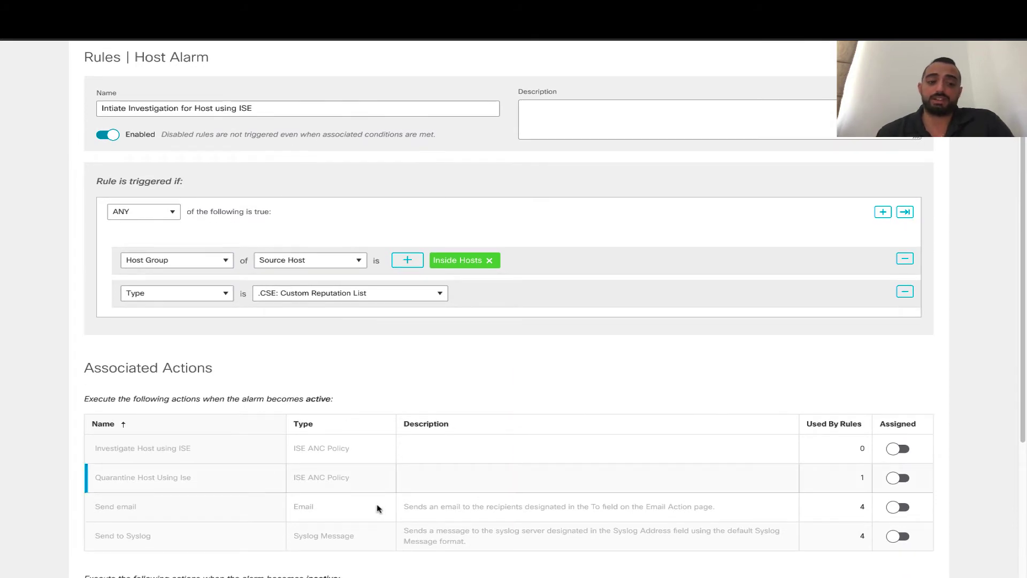
pyautogui.scroll(4, 337, 145)
pyautogui.scroll(-3, 311, 435)
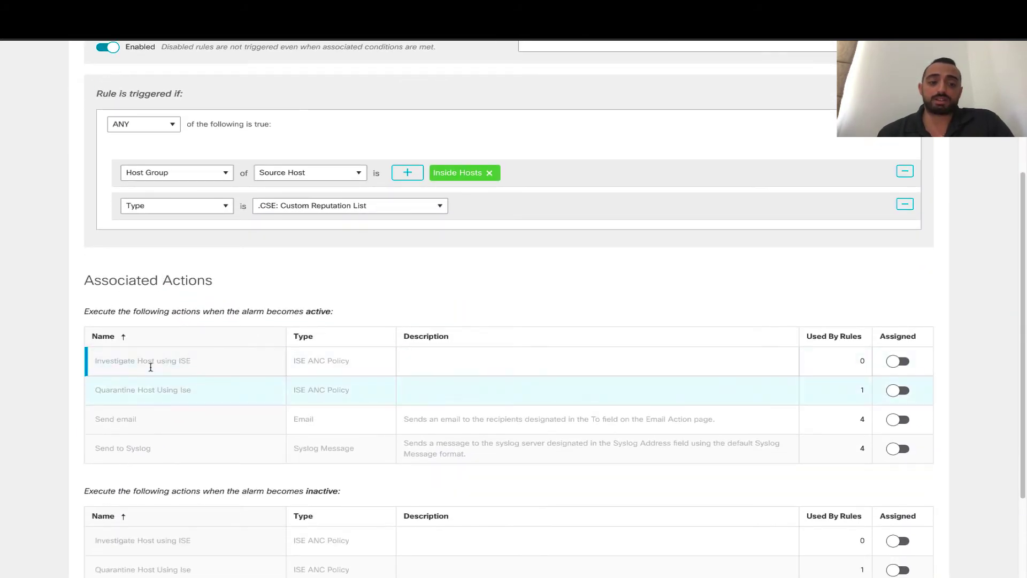
pyautogui.click(902, 361)
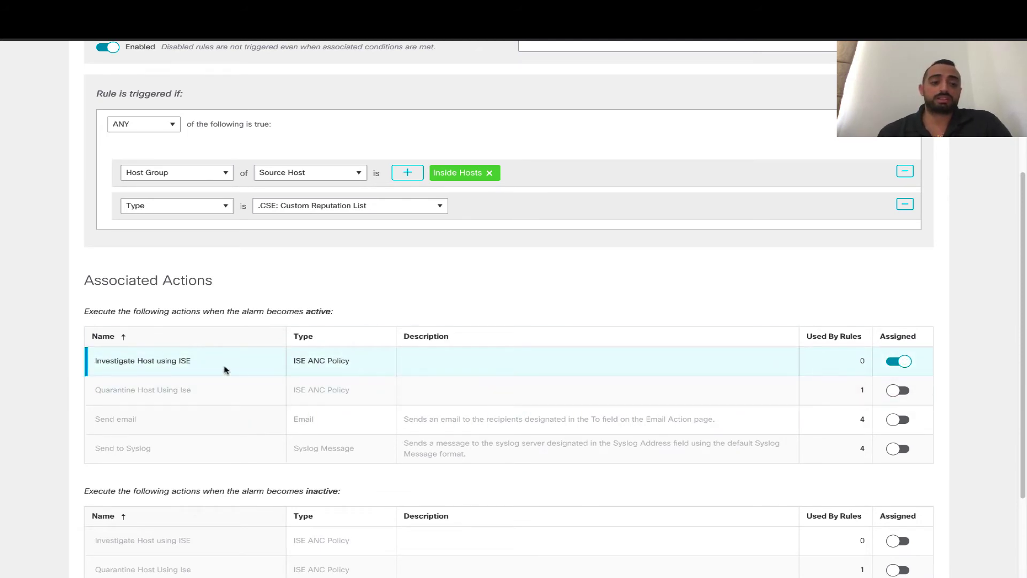
pyautogui.scroll(-3, 606, 437)
pyautogui.scroll(1, 606, 436)
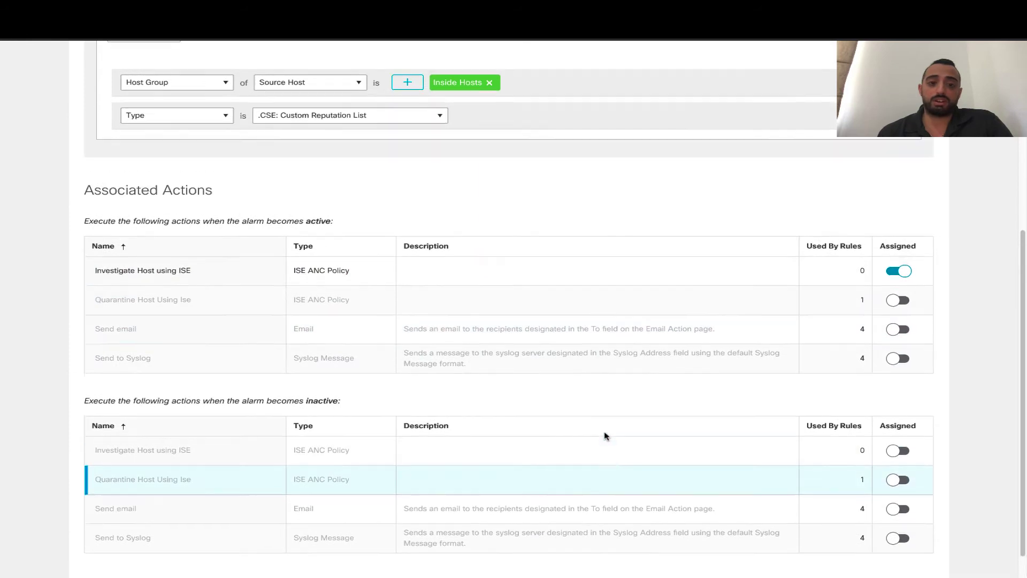
pyautogui.scroll(3, 605, 436)
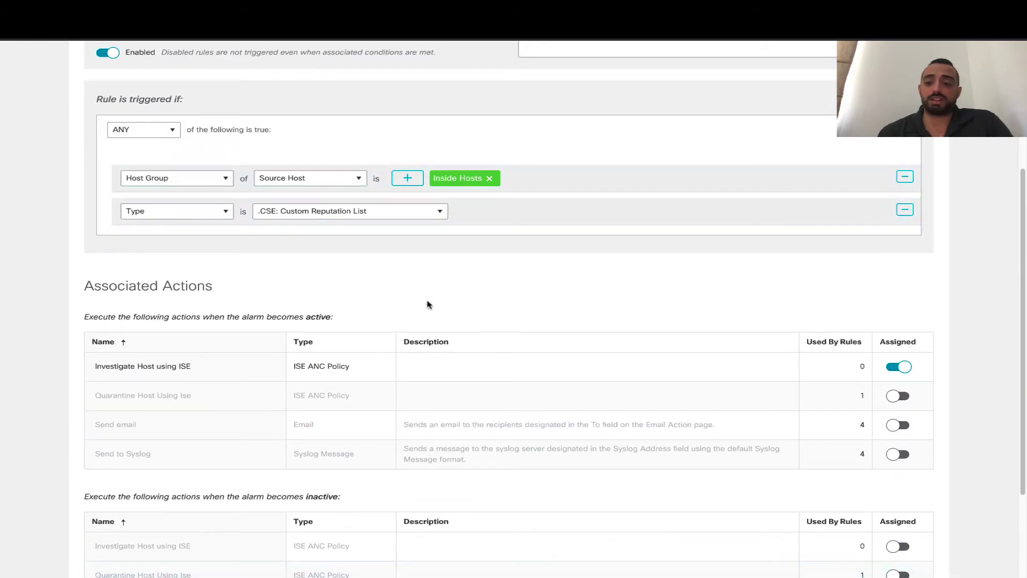
pyautogui.scroll(1, 427, 304)
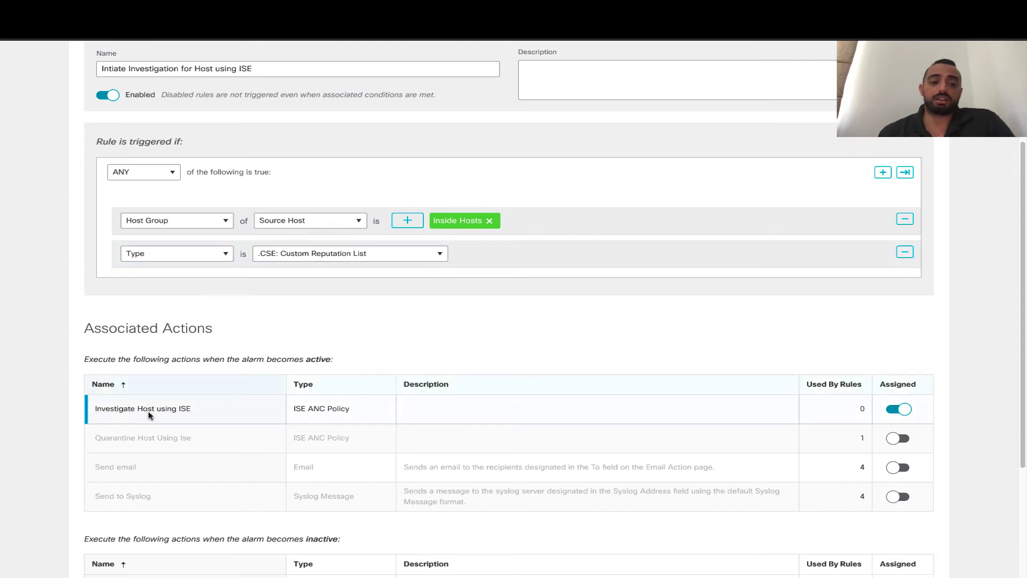
pyautogui.moveTo(92, 408); pyautogui.dragTo(343, 411)
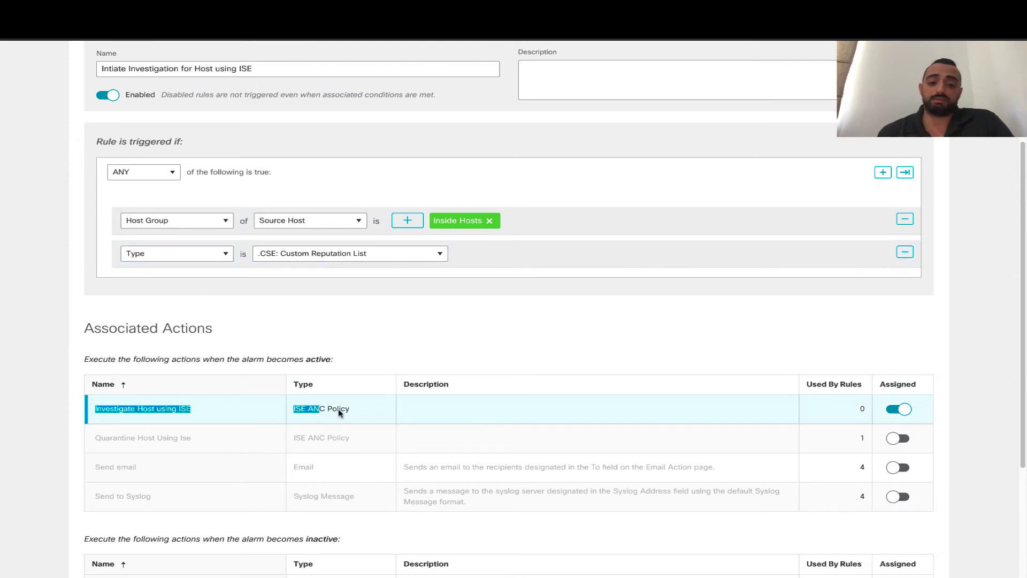
pyautogui.scroll(4, 491, 408)
# Save the investigation rule and open 'Quarantine hosts triggering Custom Security Events' for editing
pyautogui.click(913, 175)
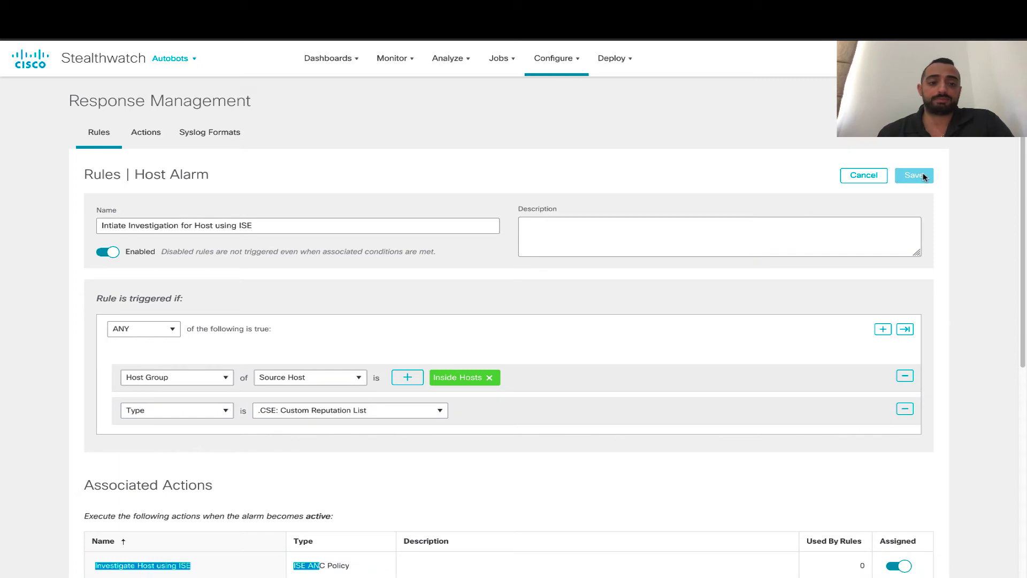
pyautogui.scroll(-4, 642, 375)
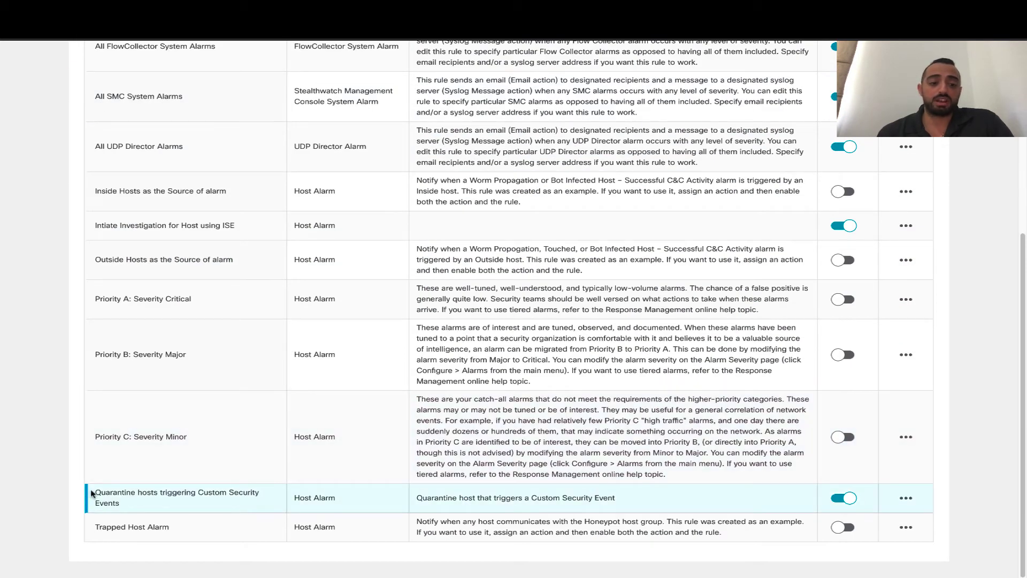
pyautogui.moveTo(92, 494); pyautogui.dragTo(123, 504)
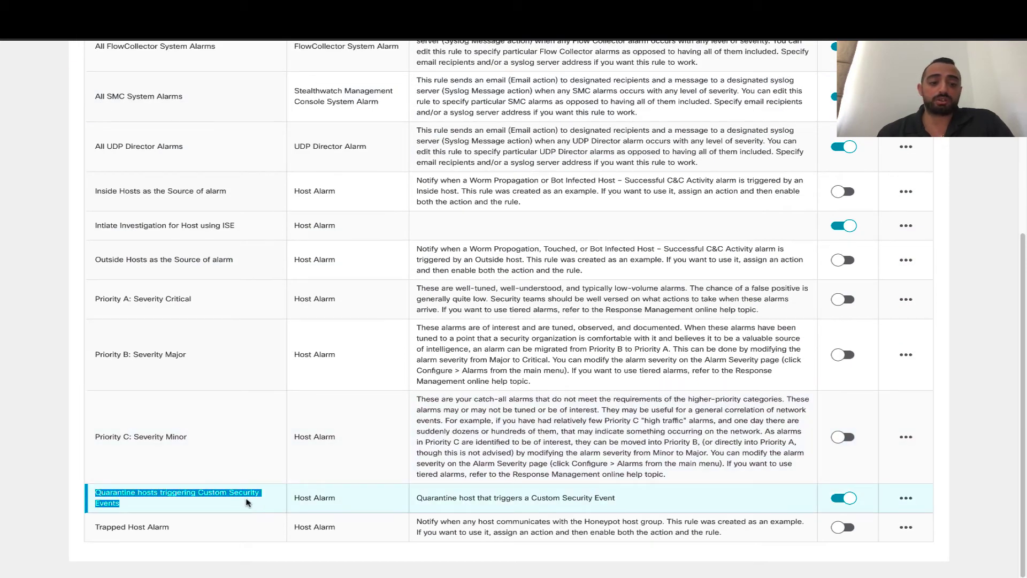
pyautogui.click(906, 498)
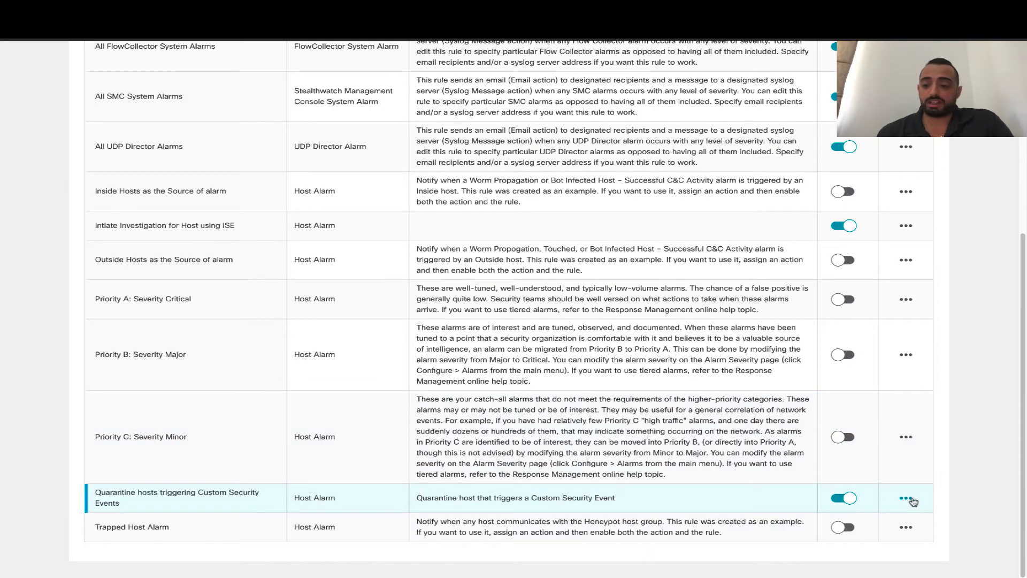
pyautogui.click(892, 512)
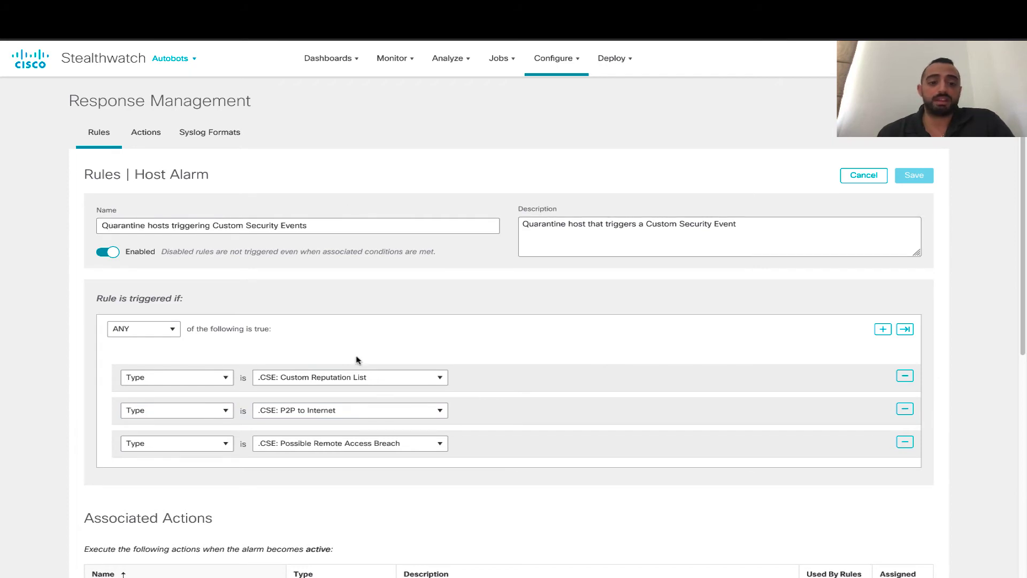
# Remove the CSE: Custom Reputation List condition, confirm Quarantine Host Using Ise stays assigned, and save
pyautogui.scroll(-1, 355, 359)
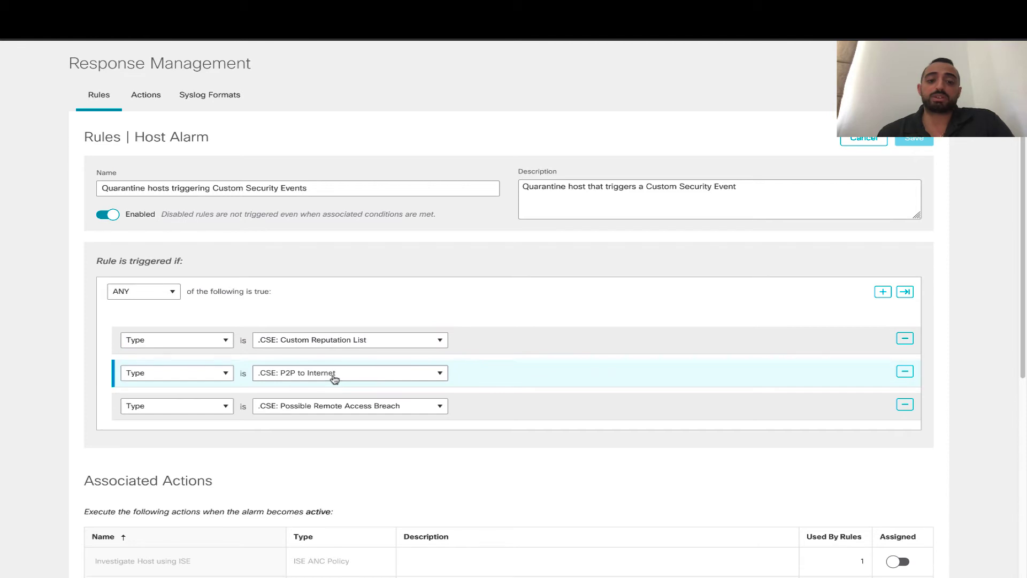
pyautogui.scroll(-1, 448, 452)
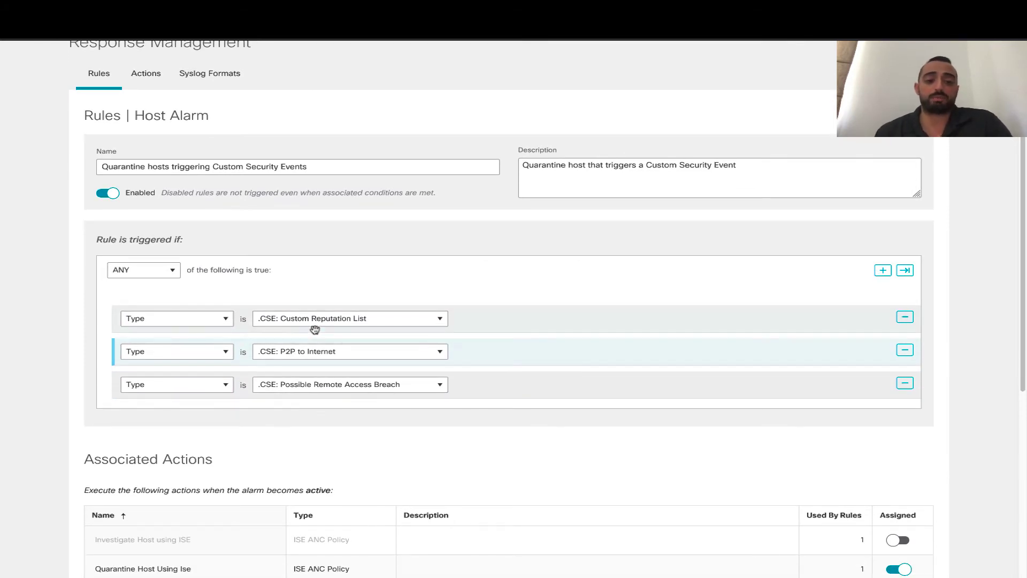
pyautogui.click(913, 322)
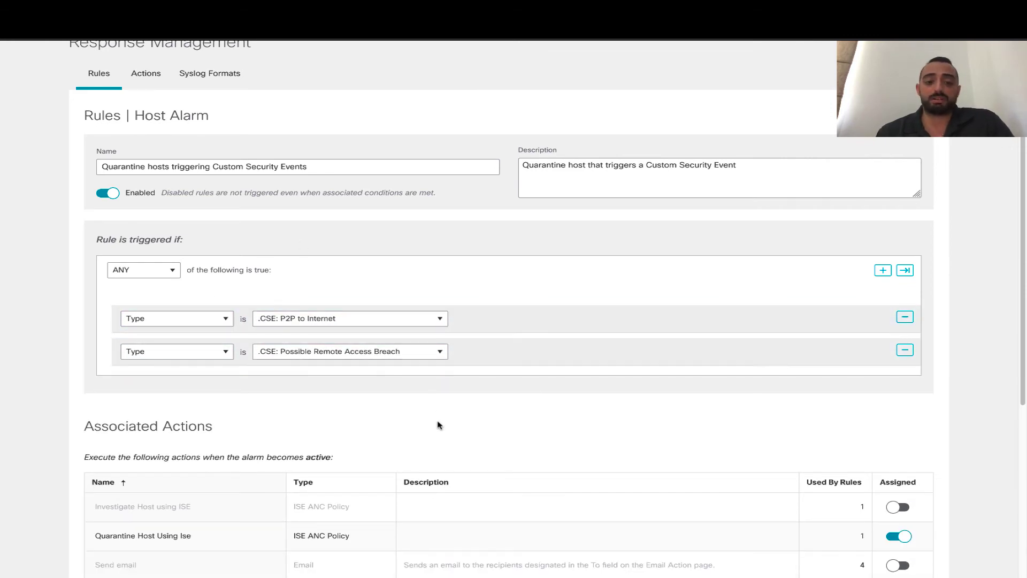
pyautogui.scroll(-1, 439, 428)
pyautogui.moveTo(110, 458); pyautogui.dragTo(208, 465)
pyautogui.click(209, 464)
pyautogui.scroll(-1, 137, 459)
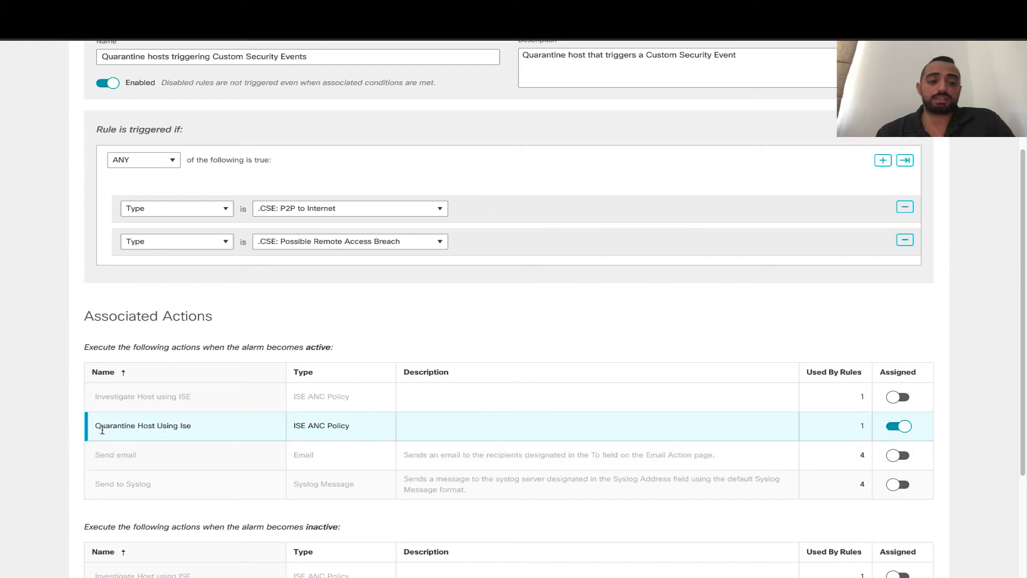
pyautogui.moveTo(97, 426); pyautogui.dragTo(213, 426)
pyautogui.scroll(-1, 486, 452)
pyautogui.scroll(-3, 487, 452)
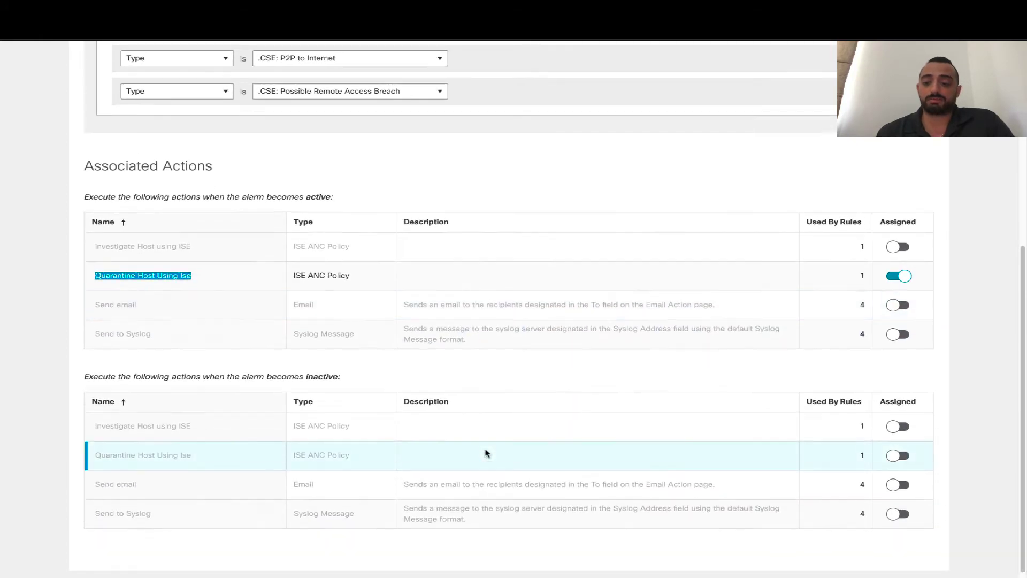
pyautogui.scroll(6, 824, 163)
pyautogui.click(914, 170)
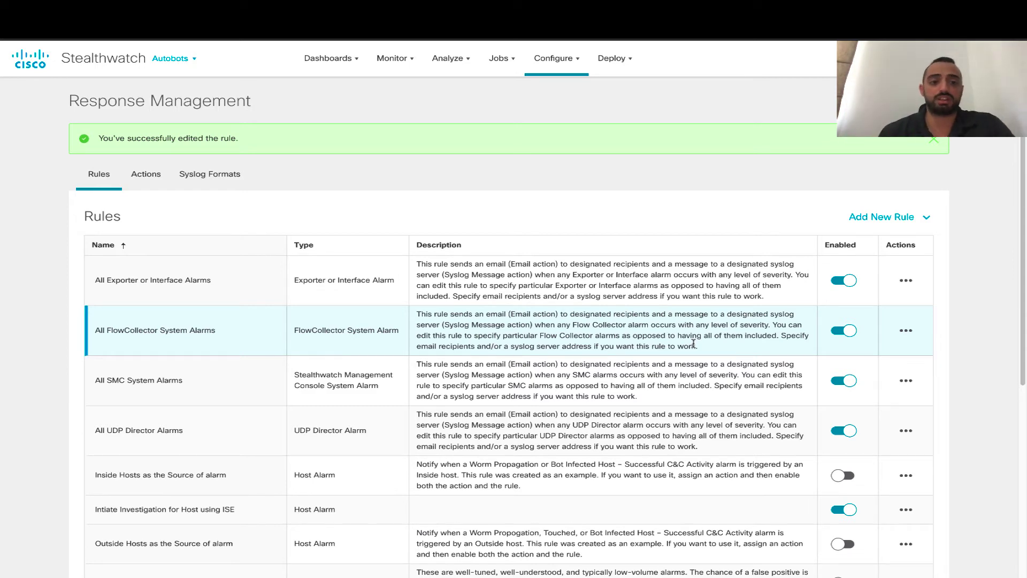
pyautogui.scroll(-5, 143, 492)
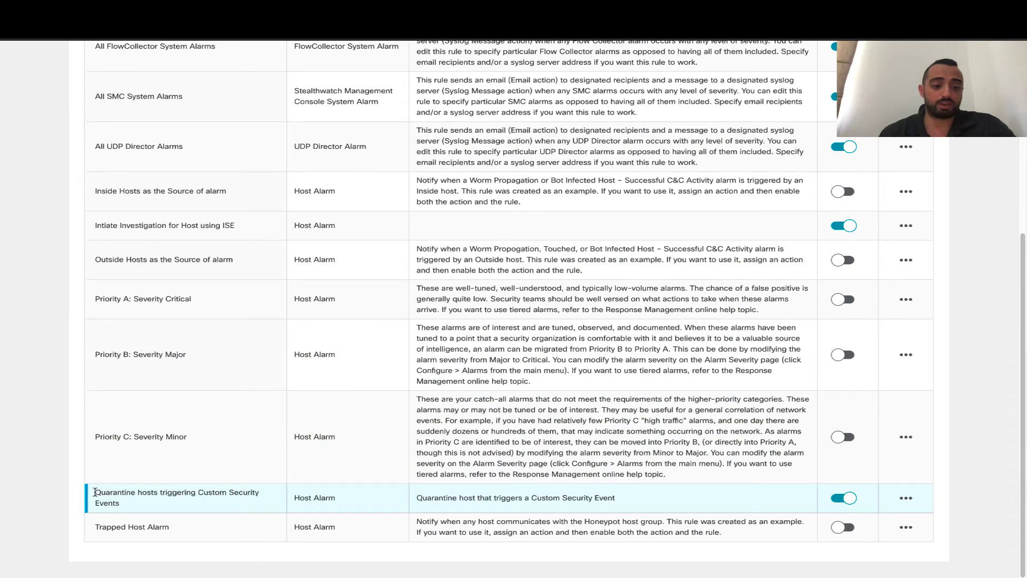
pyautogui.moveTo(94, 492); pyautogui.dragTo(264, 504)
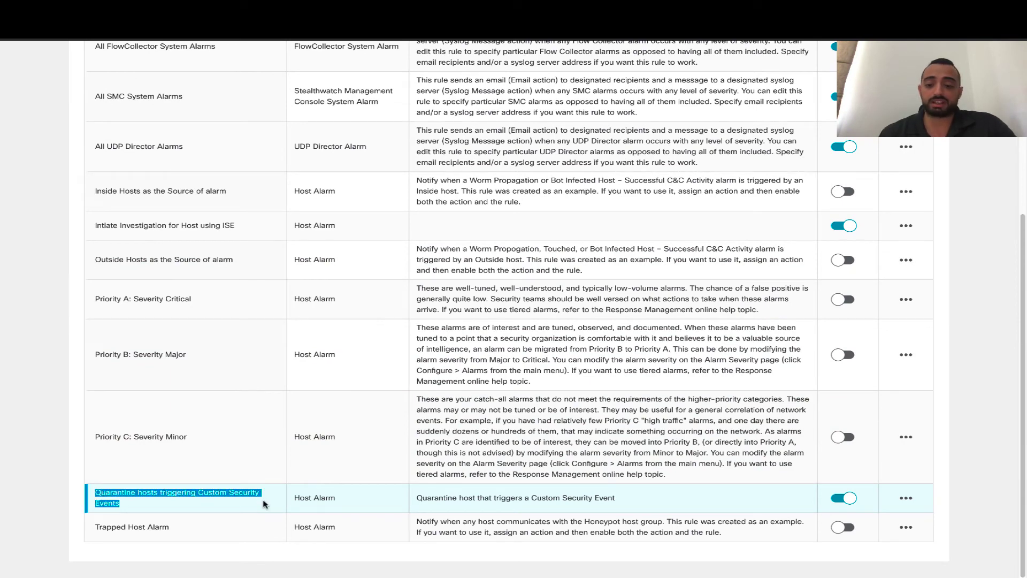
pyautogui.scroll(1, 263, 502)
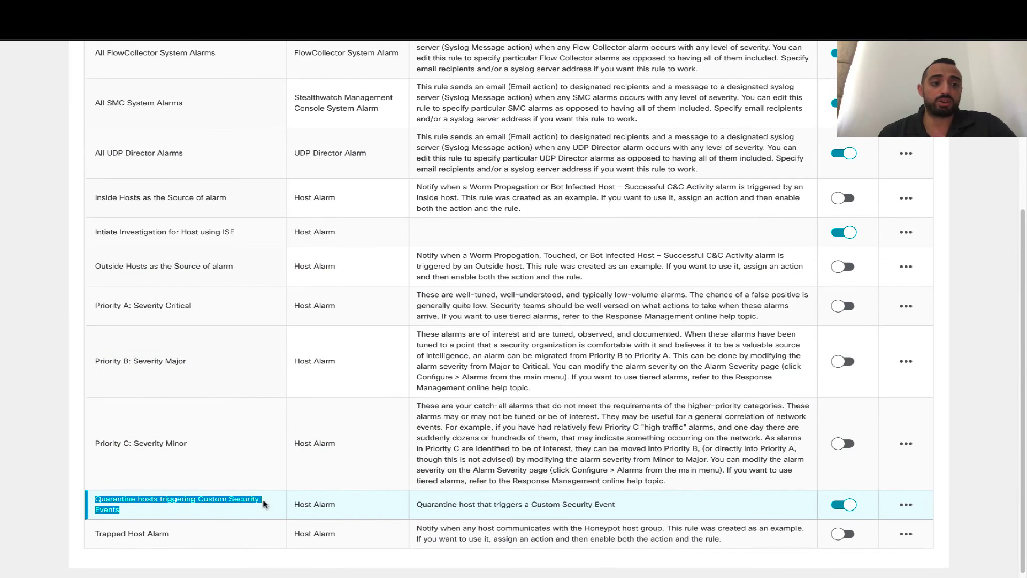
pyautogui.moveTo(94, 232); pyautogui.dragTo(295, 231)
pyautogui.tripleClick(311, 232)
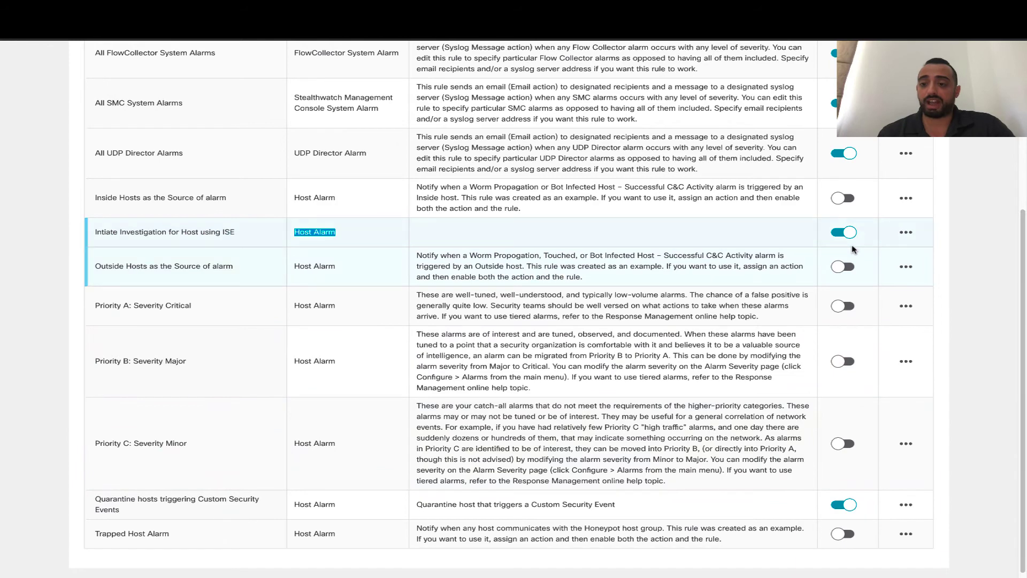
pyautogui.scroll(5, 853, 249)
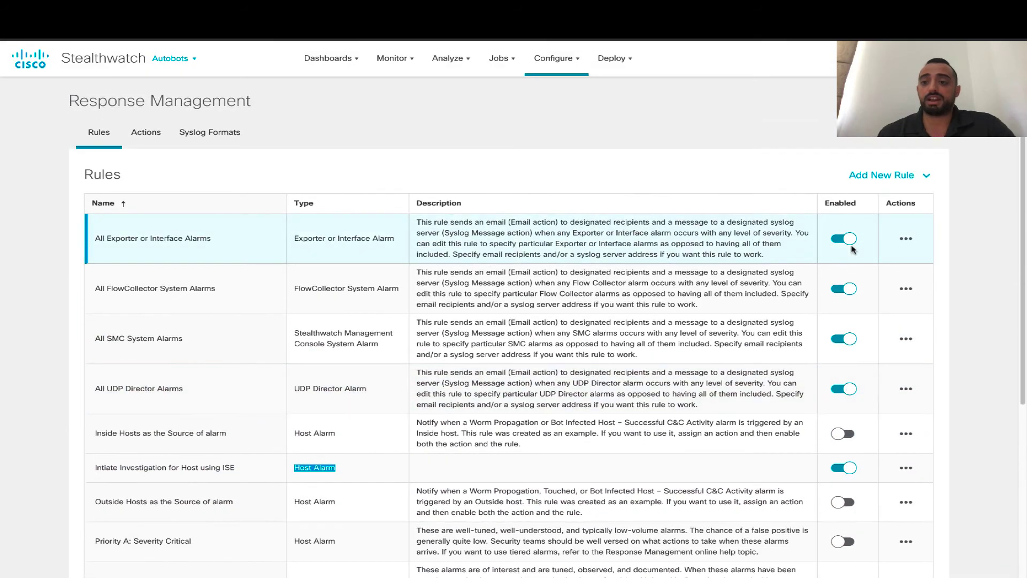
pyautogui.click(571, 171)
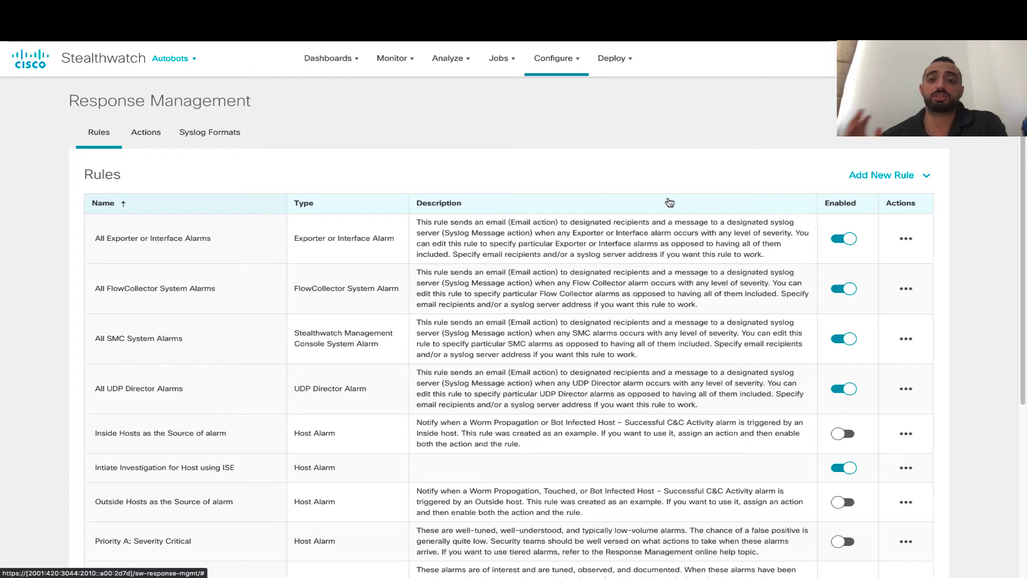
# Open ISE ANC Assignments, retrieve the effective policy for 10.202.28.50, and show its policy choices
pyautogui.click(396, 59)
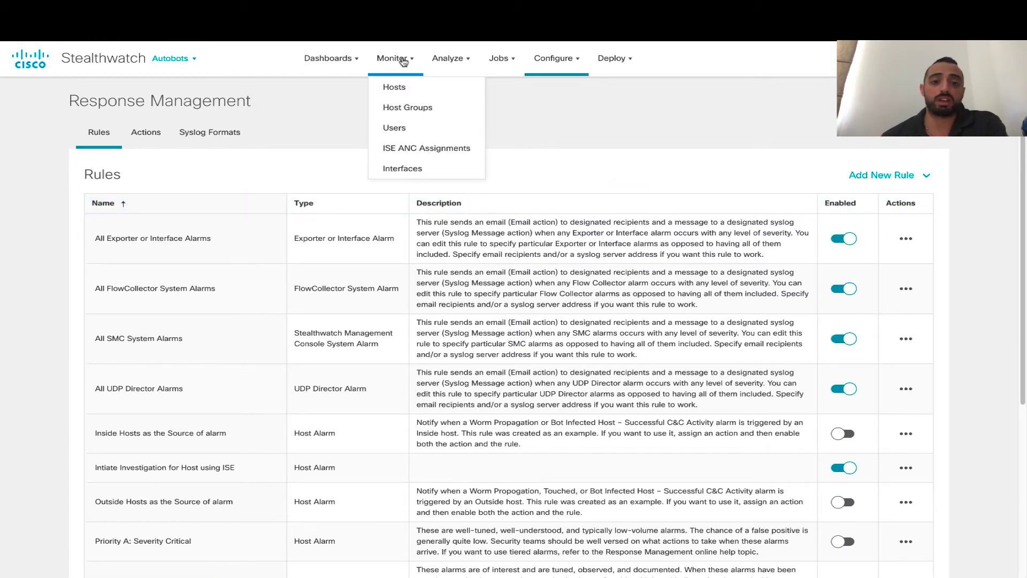
pyautogui.click(452, 152)
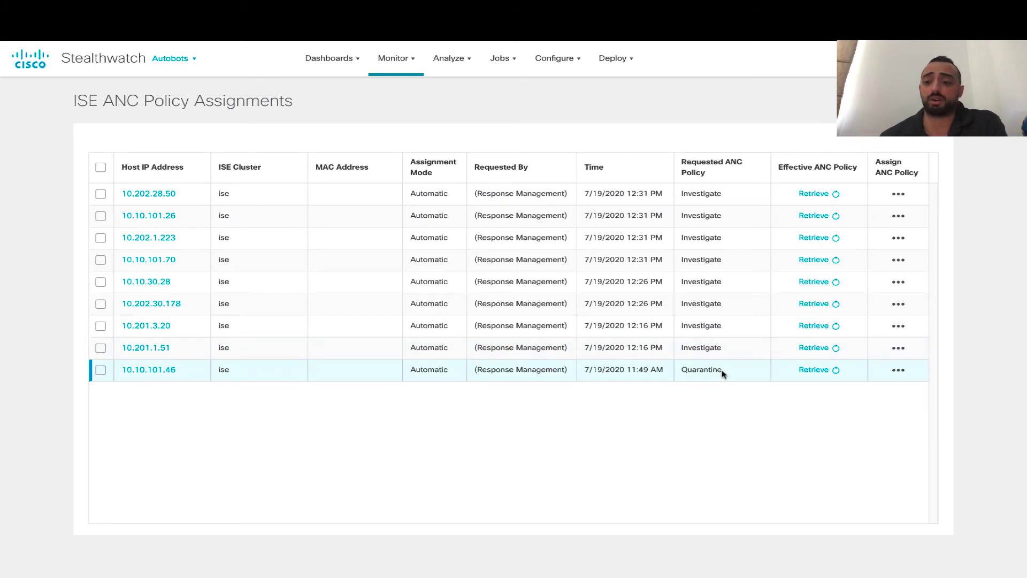
pyautogui.click(836, 197)
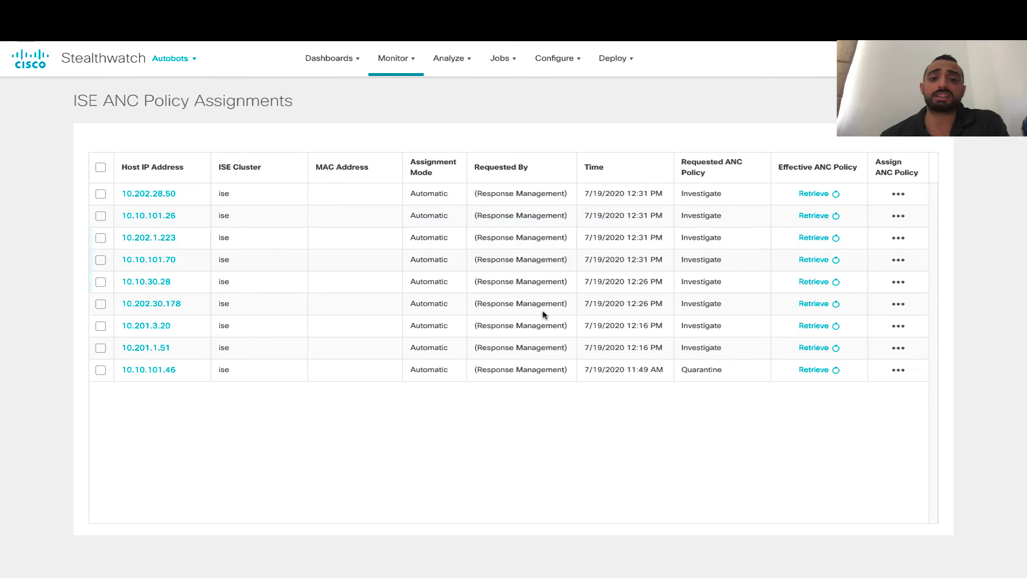
pyautogui.click(898, 195)
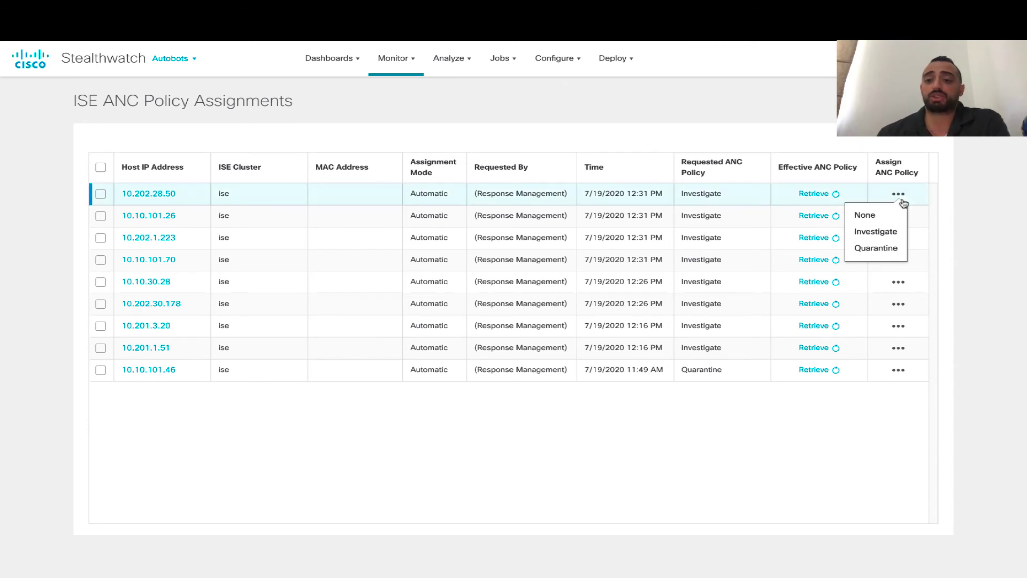
# Manually assign Quarantine to host 10.202.28.50 and review the requesting account in its row
pyautogui.click(879, 249)
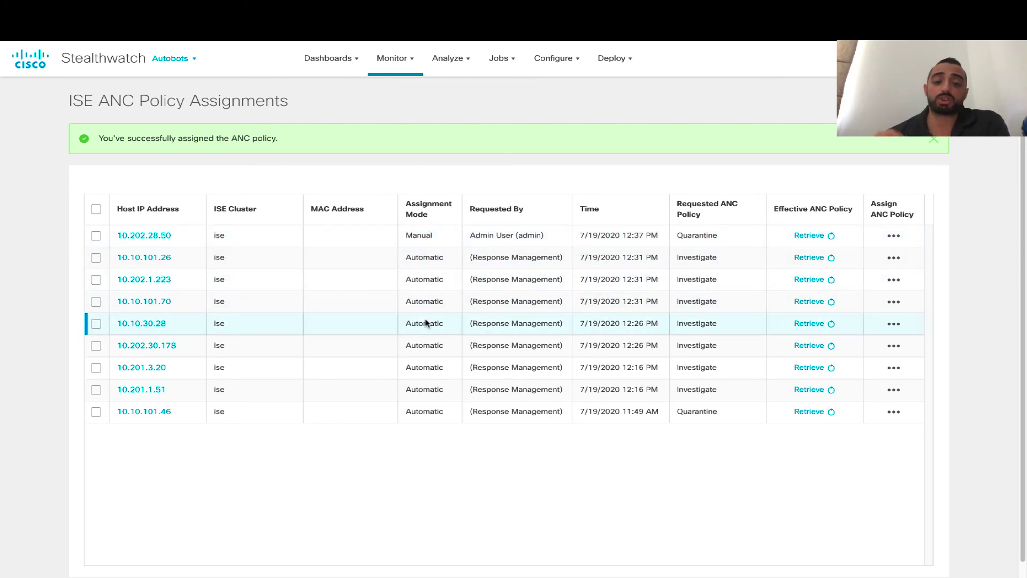
pyautogui.scroll(-1, 426, 322)
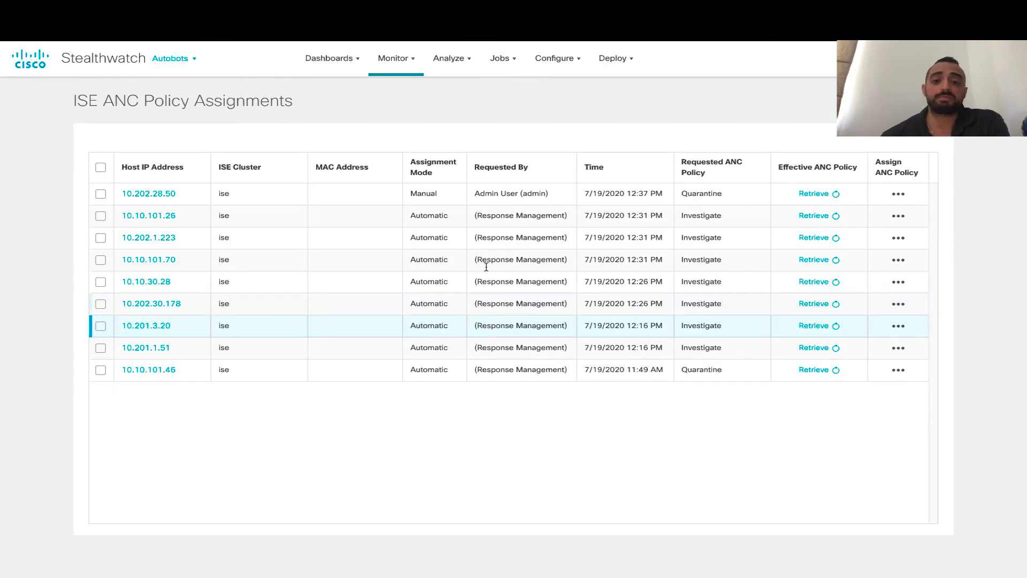
pyautogui.moveTo(475, 194); pyautogui.dragTo(536, 195)
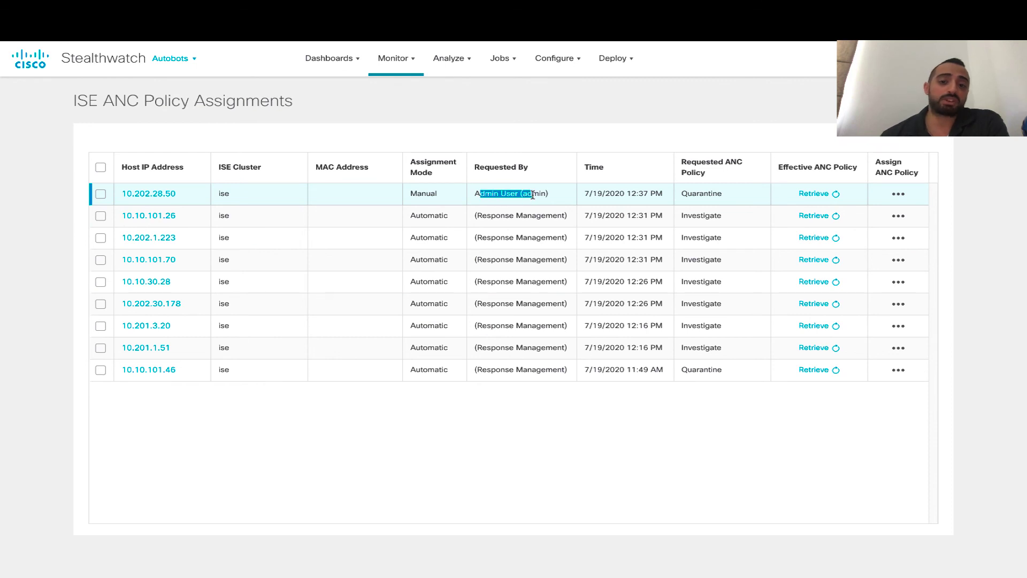
pyautogui.click(532, 196)
pyautogui.doubleClick(533, 196)
pyautogui.click(557, 201)
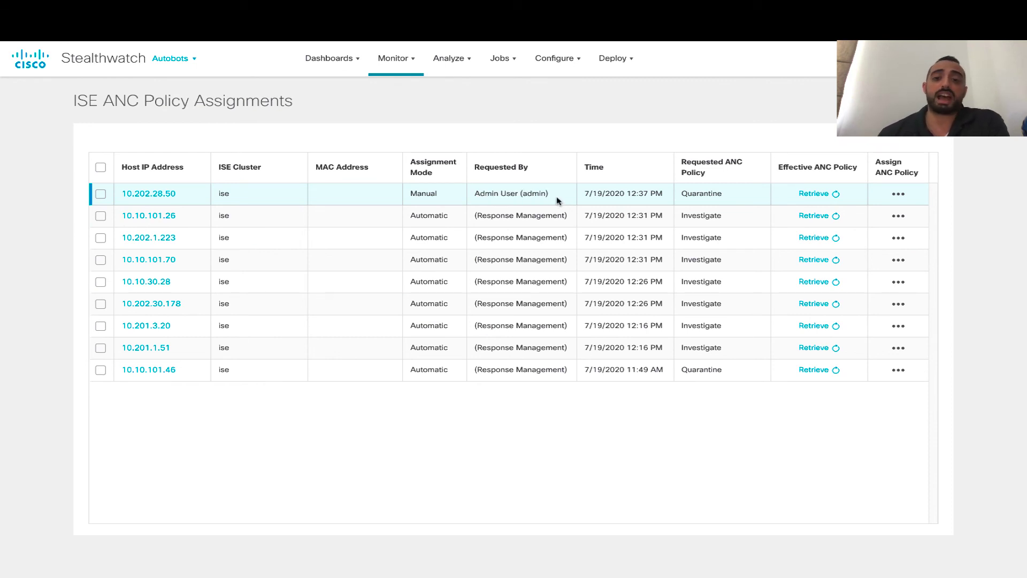